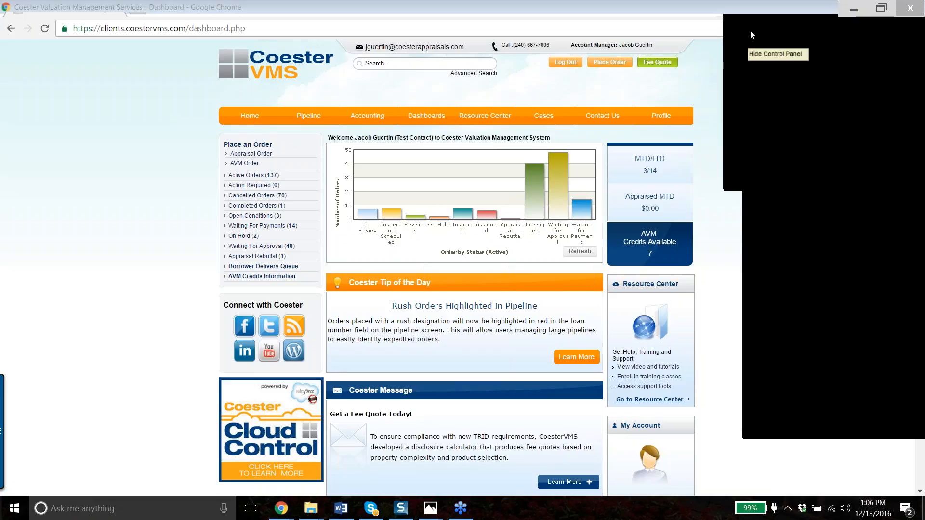
- Dismiss the email notification, open the Get Fee Quote form and set FHA to No
left_click(751, 32)
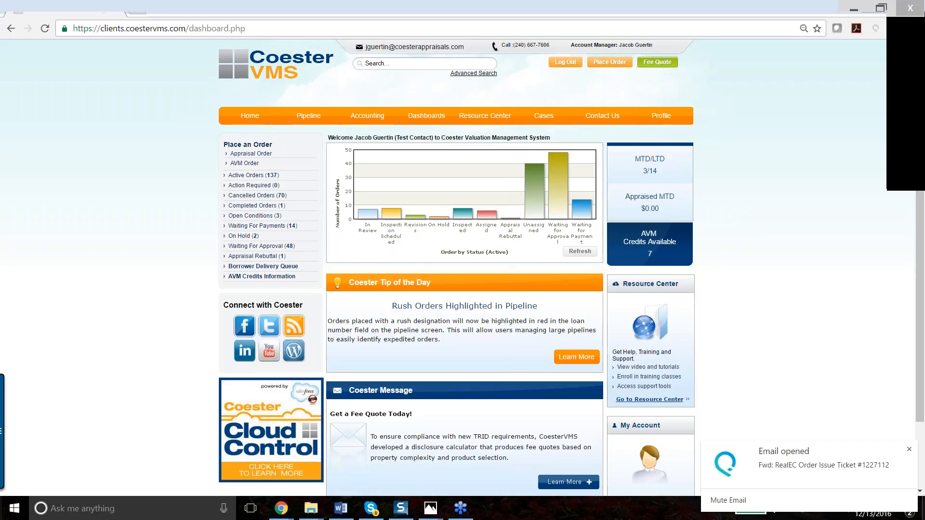
left_click(909, 449)
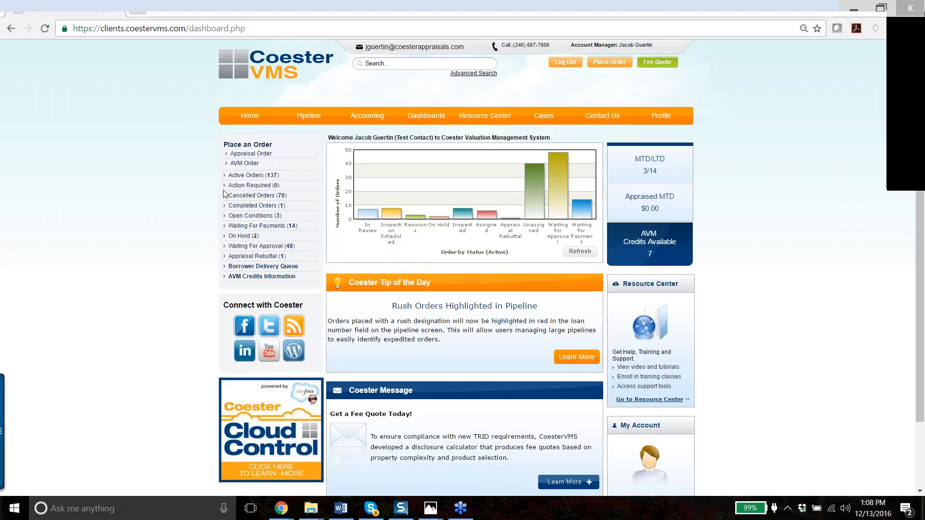
left_click(658, 68)
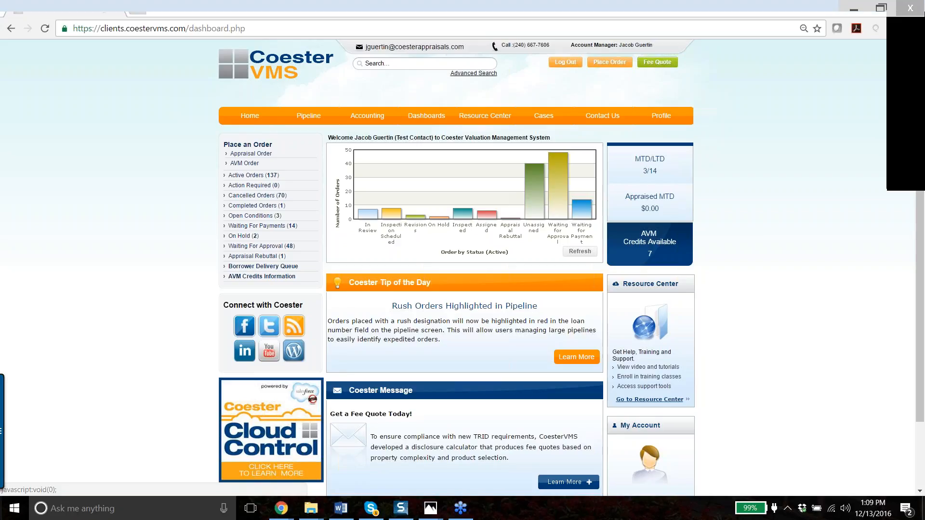
left_click(664, 63)
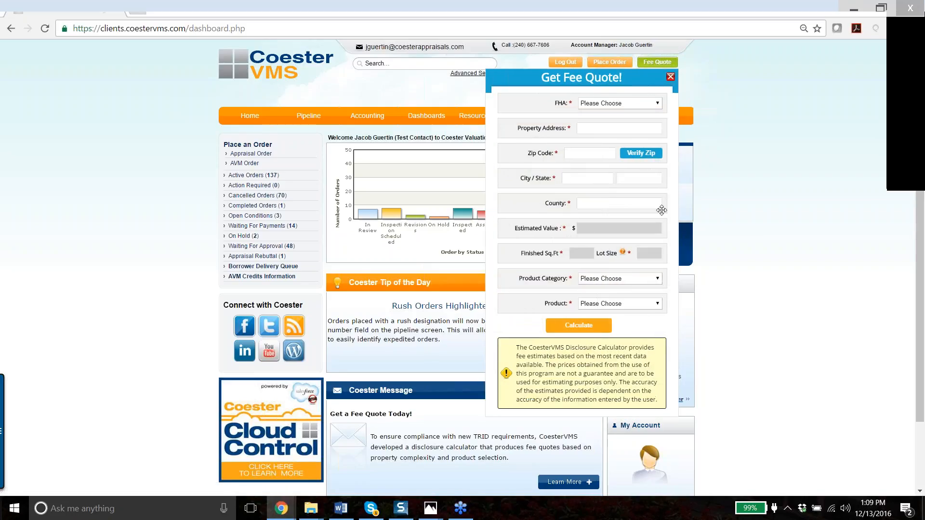
mouse_move(622, 80)
left_mouse_down()
mouse_move(392, 115)
mouse_move(712, 143)
mouse_move(752, 130)
mouse_move(675, 111)
mouse_move(734, 100)
mouse_move(602, 70)
mouse_move(624, 90)
left_mouse_up()
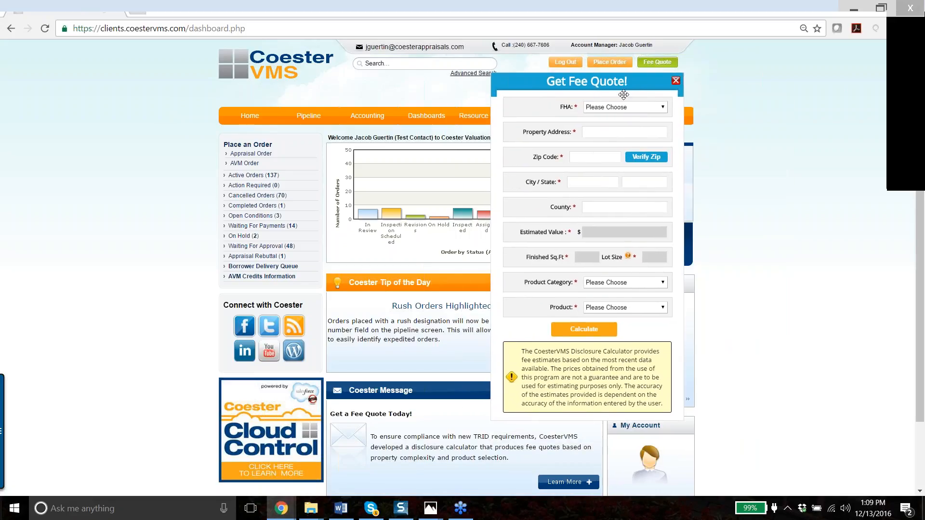
left_click(621, 108)
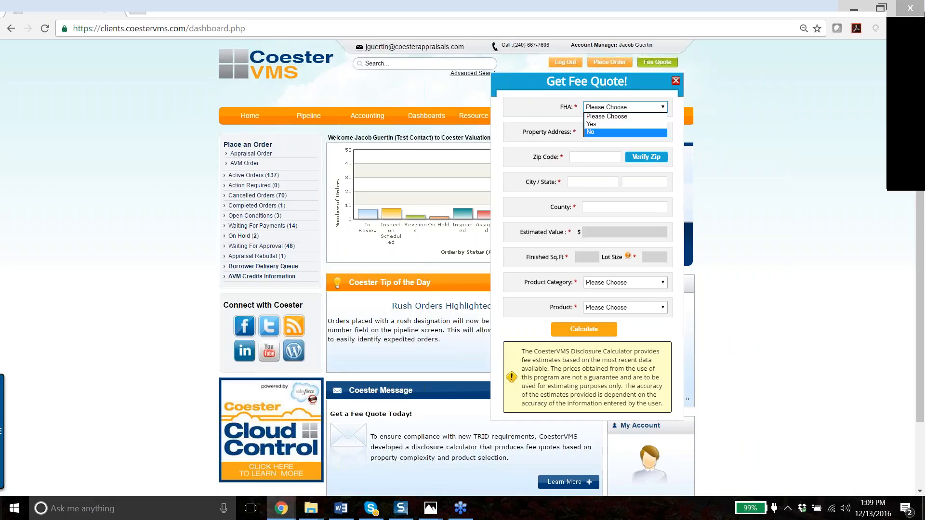
left_click(607, 133)
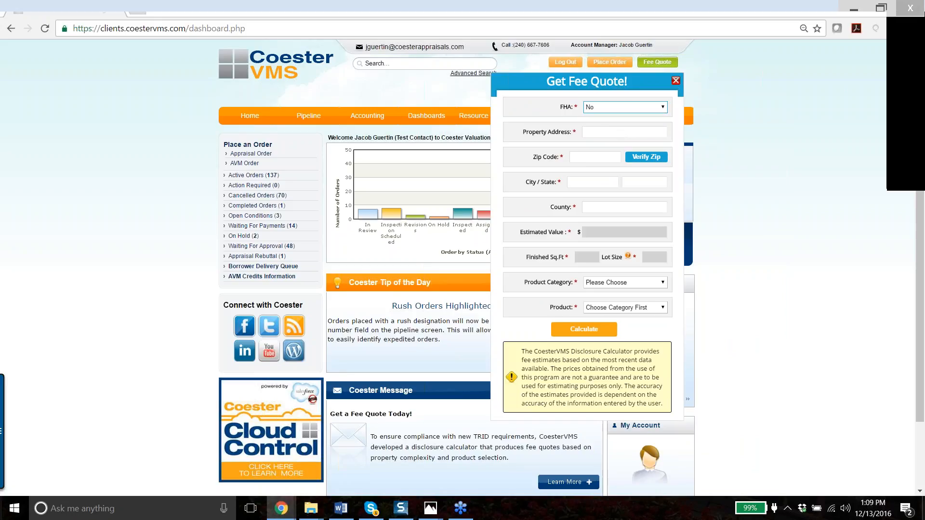
left_click(607, 133)
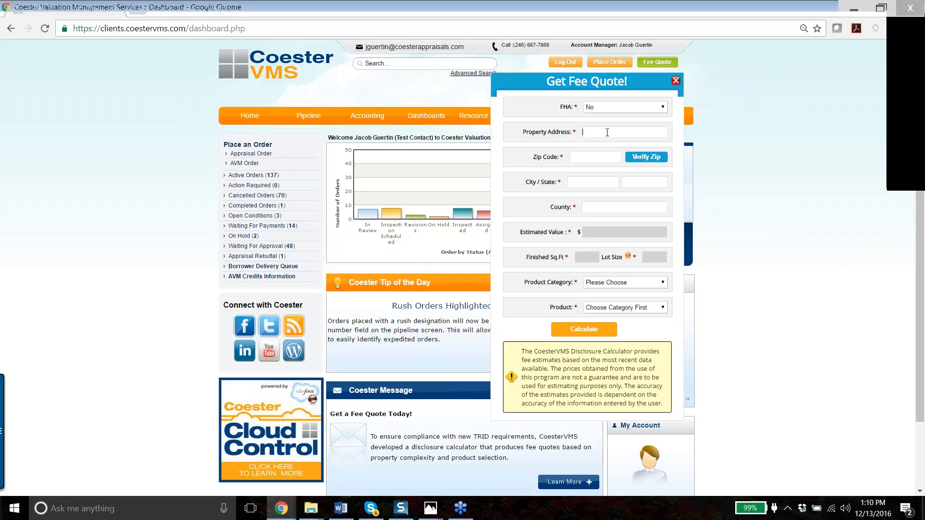
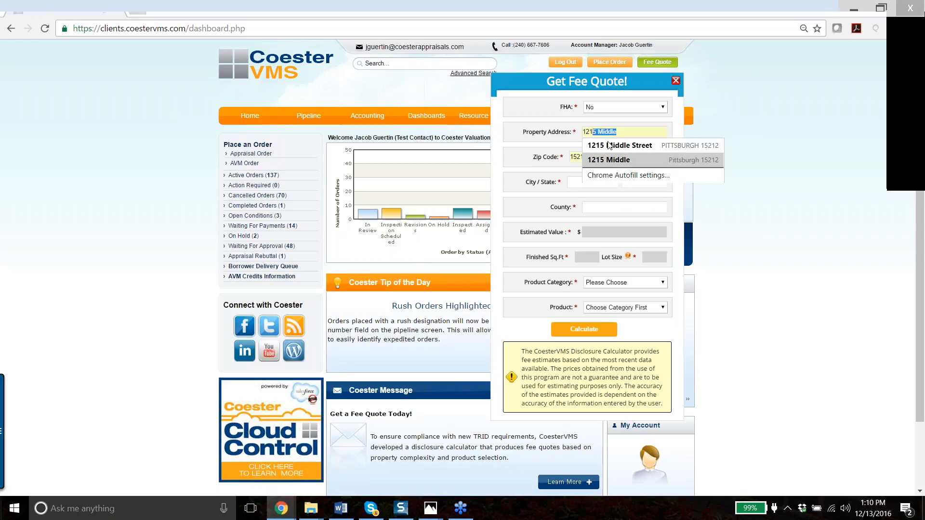
- Autofill the saved property address and verify the zip, populating county, $193,953 value and 2308 sq ft
left_click(607, 149)
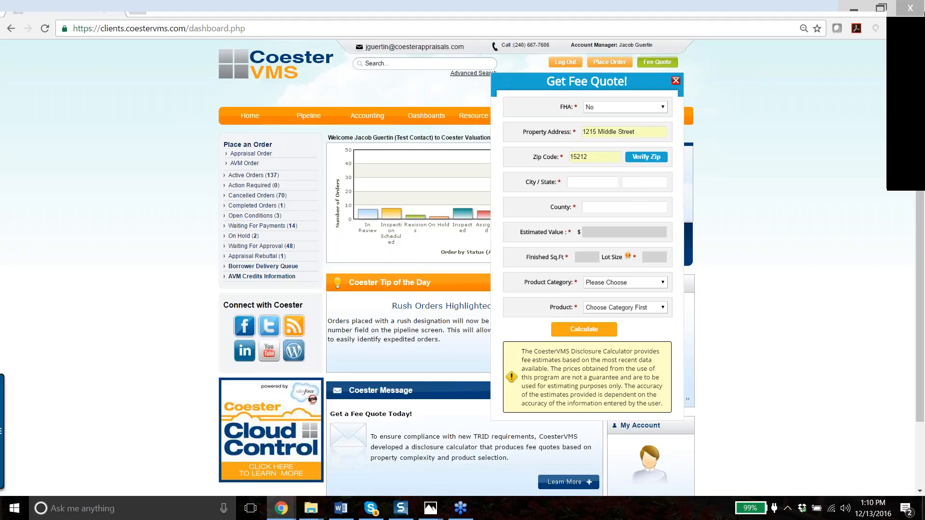
left_click(647, 158)
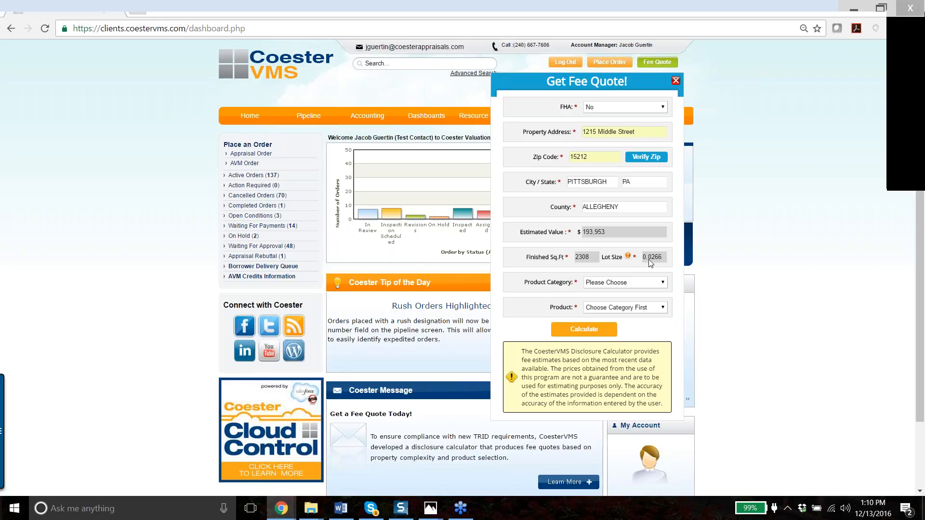
left_click(619, 284)
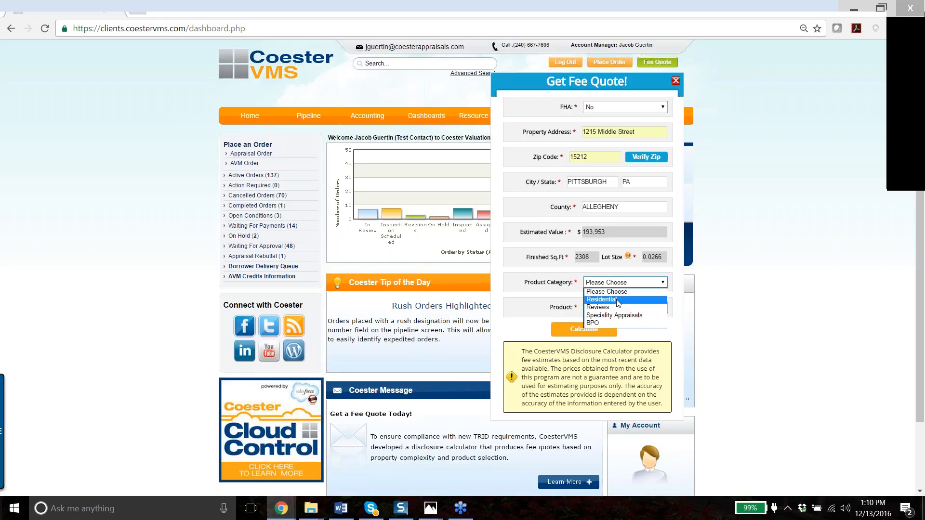
- Choose the Residential product category with the 1004 URAR with 1004MC product
left_click(618, 301)
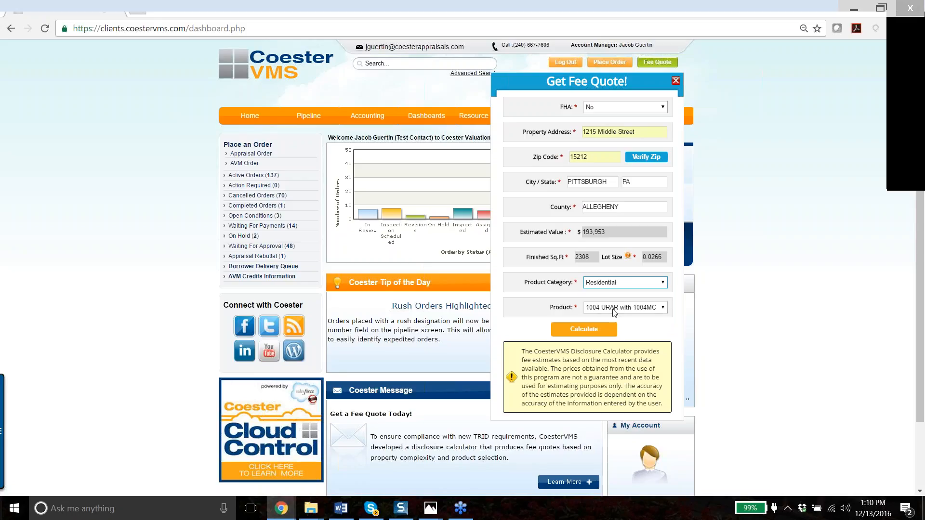
left_click(614, 311)
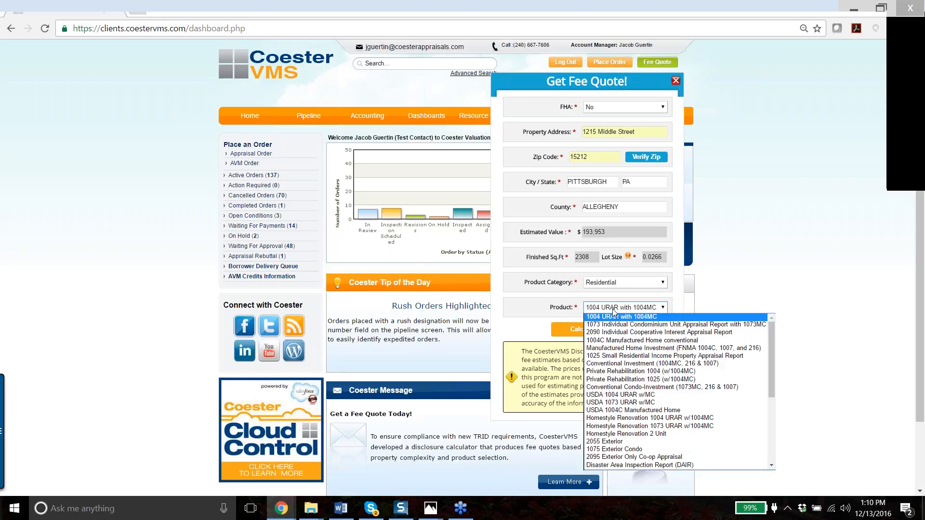
left_click(644, 319)
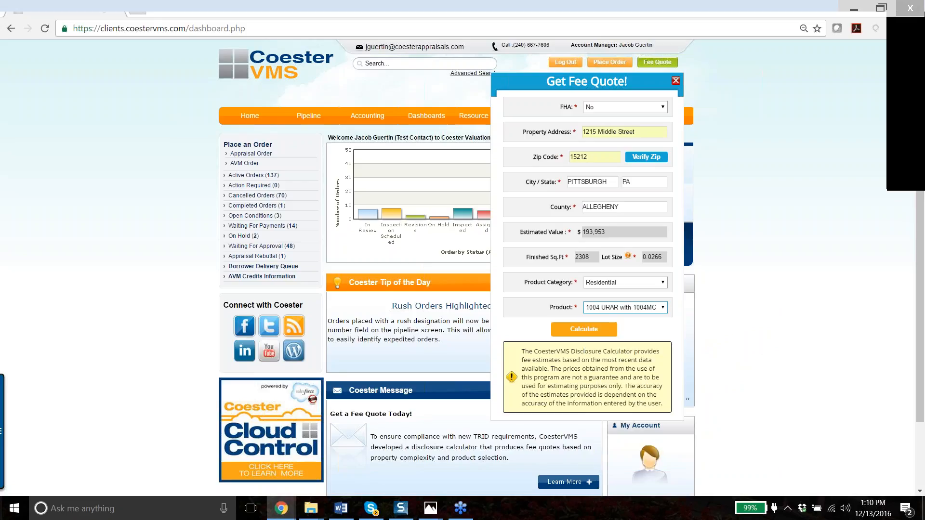
- Calculate the quote: $475.00 base fee, no upcharges, 13-day turn time, $475.00 total
left_click(596, 332)
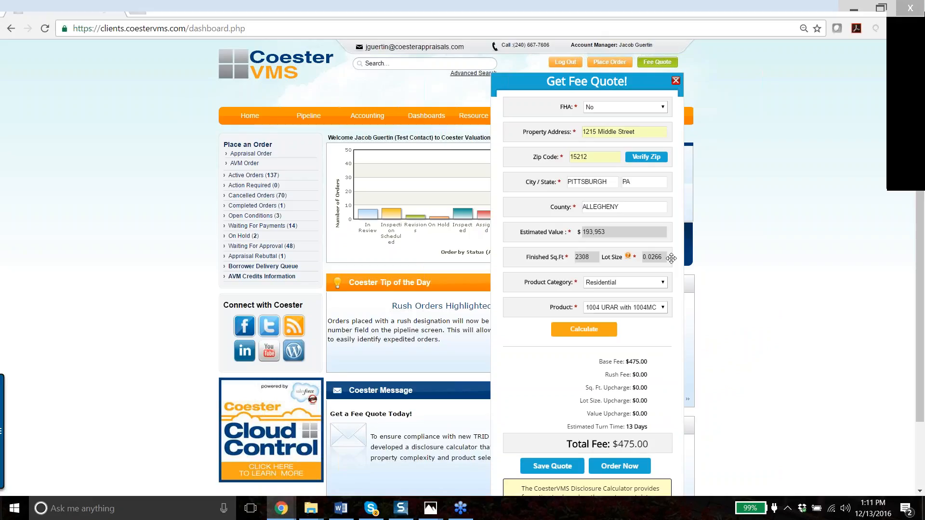
scroll(672, 259, "down", 2)
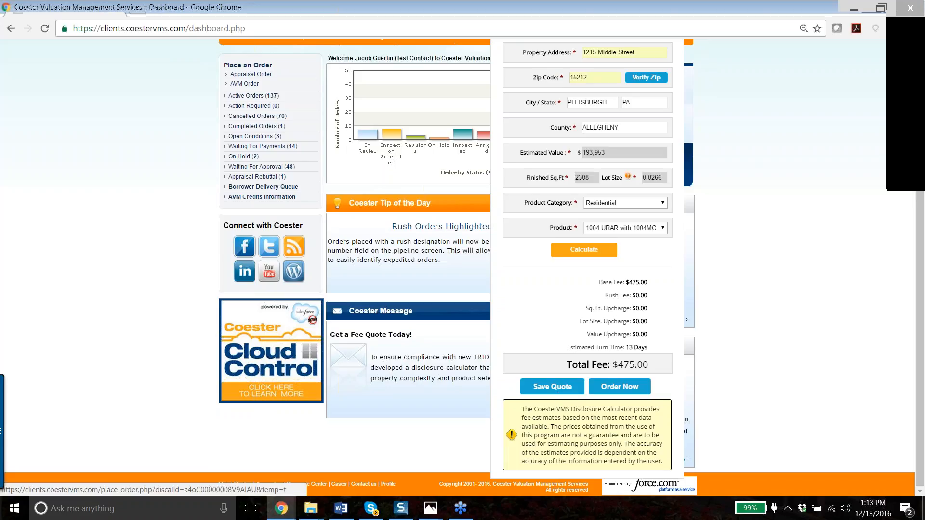
scroll(592, 309, "up", 2)
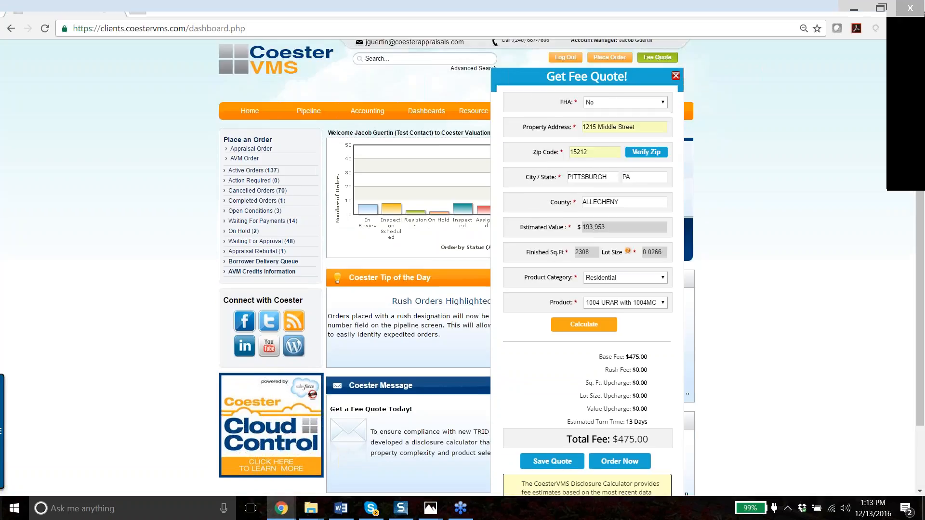
scroll(592, 309, "down", 1)
- Replace the property address and zip code with those of a different property
triple_click(610, 72)
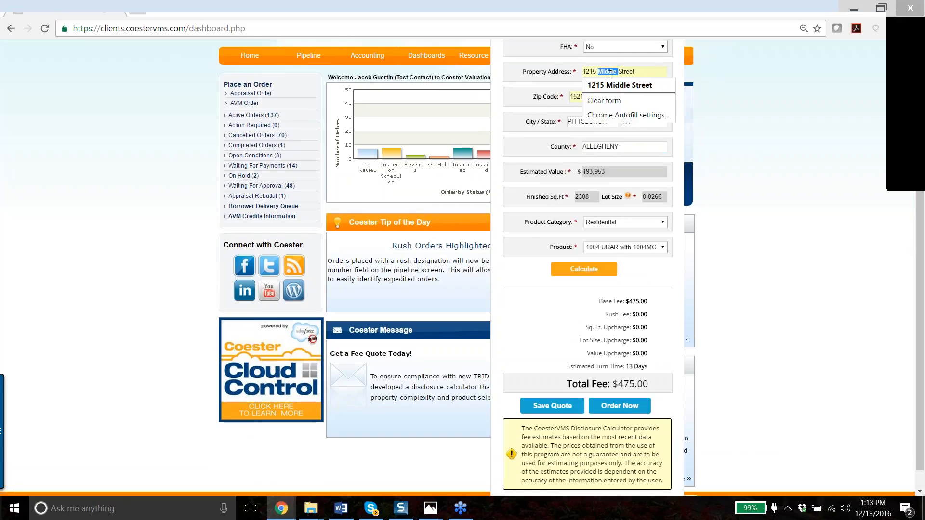
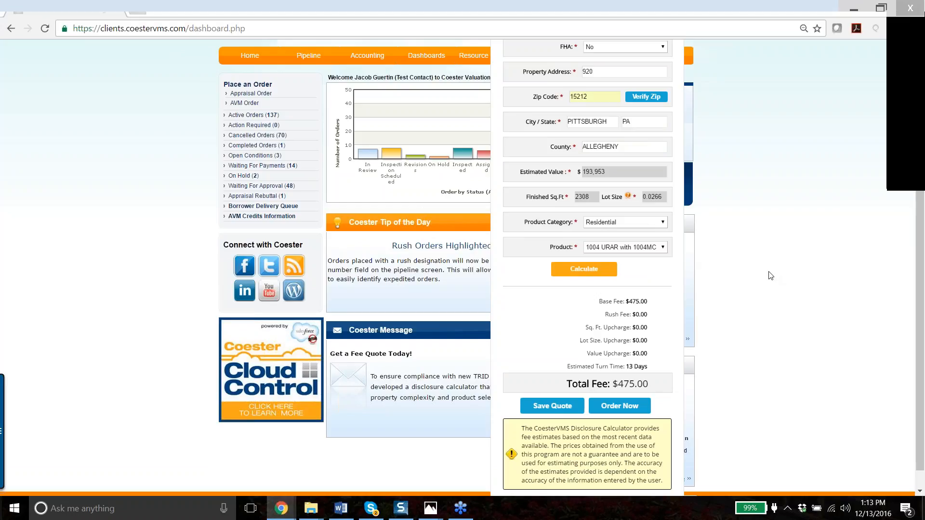
key("Tab")
type("33480")
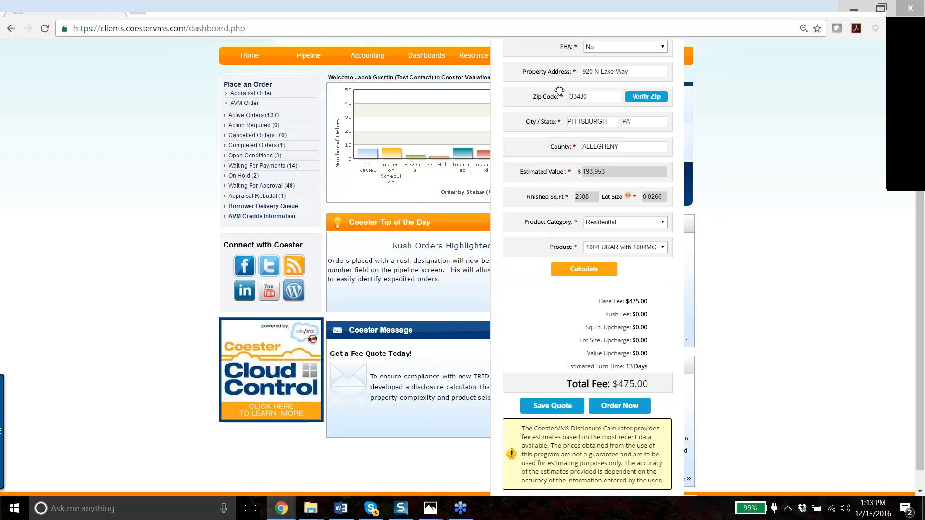
scroll(531, 79, "up", 2)
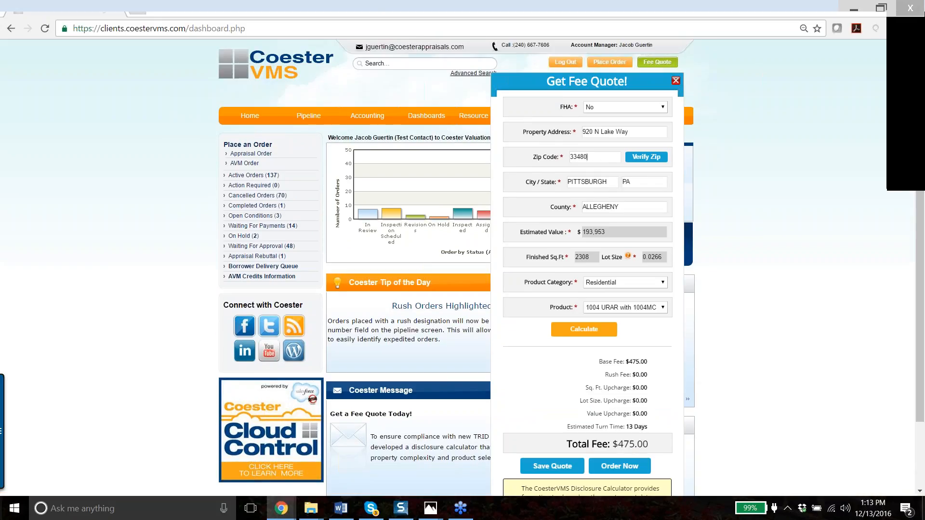
- Verify the zip for Palm Beach, FL and recalculate to a $900.00 total with $200 and $250 upcharges
left_click(648, 158)
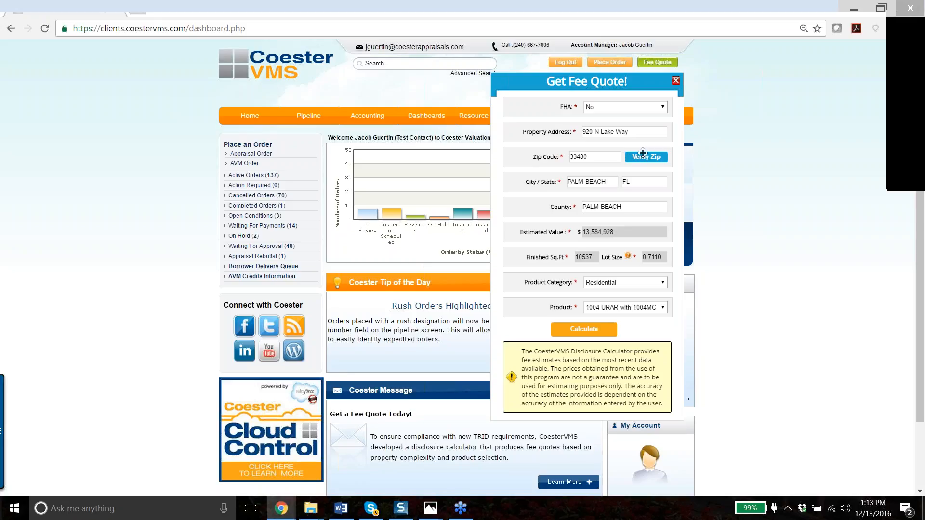
left_click(603, 329)
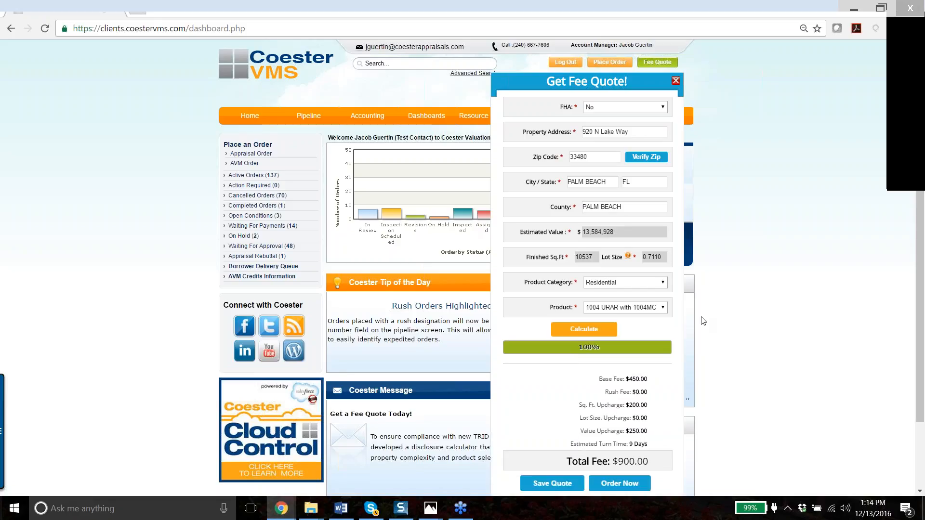
scroll(675, 318, "down", 2)
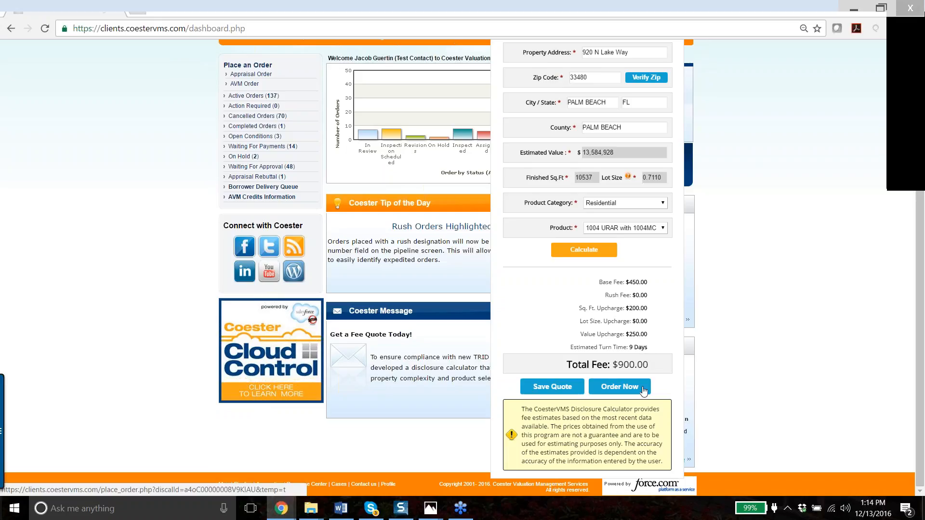
- Save the quote as valid for 10 days and print it to a PDF
left_click(553, 386)
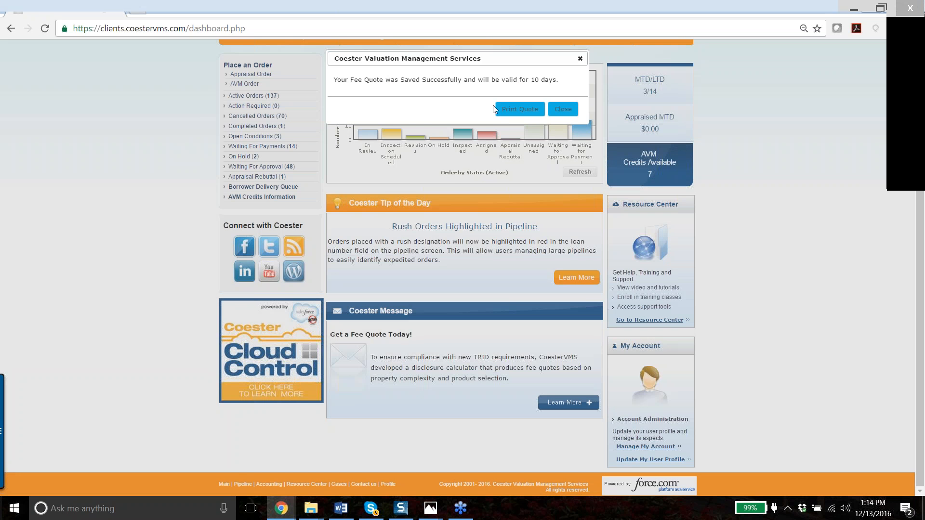
scroll(493, 105, "up", 3)
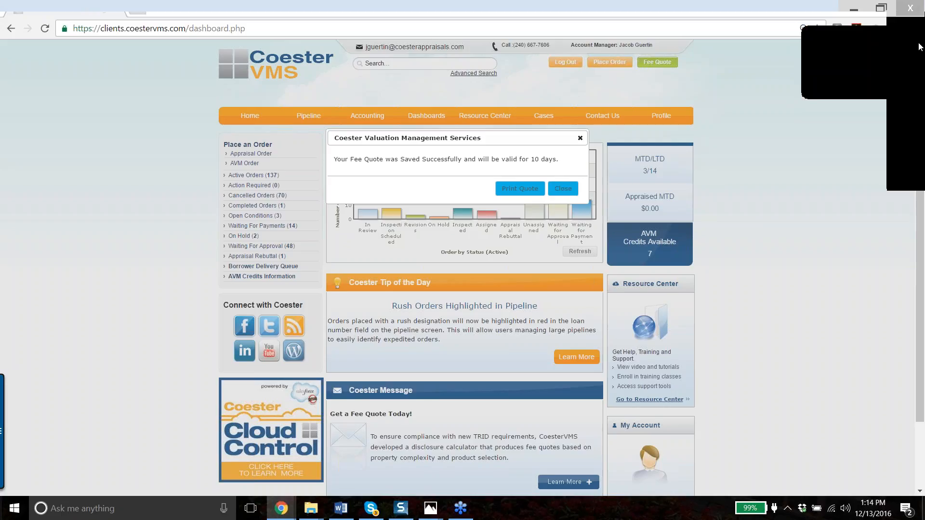
left_click(520, 189)
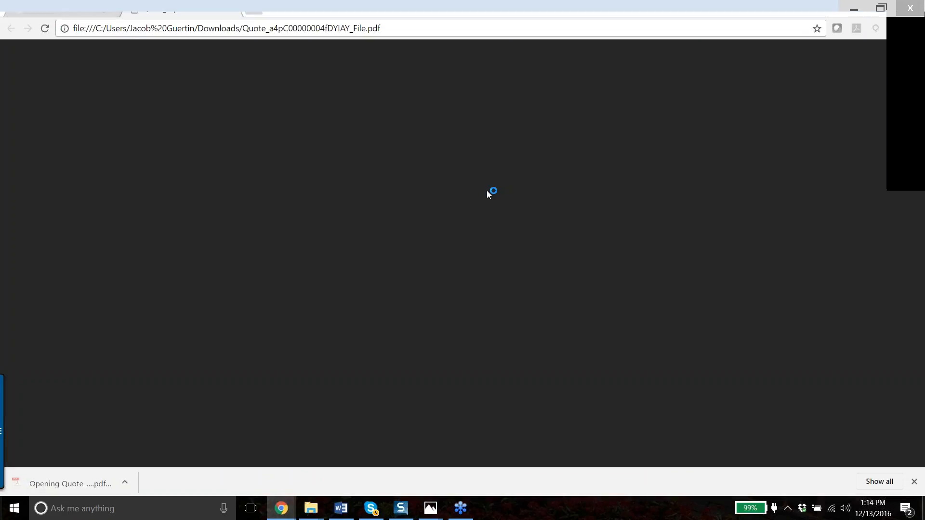
- Scroll through the Appraisal Fee Quote PDF to review the $900.00 total fee
scroll(526, 196, "down", 2)
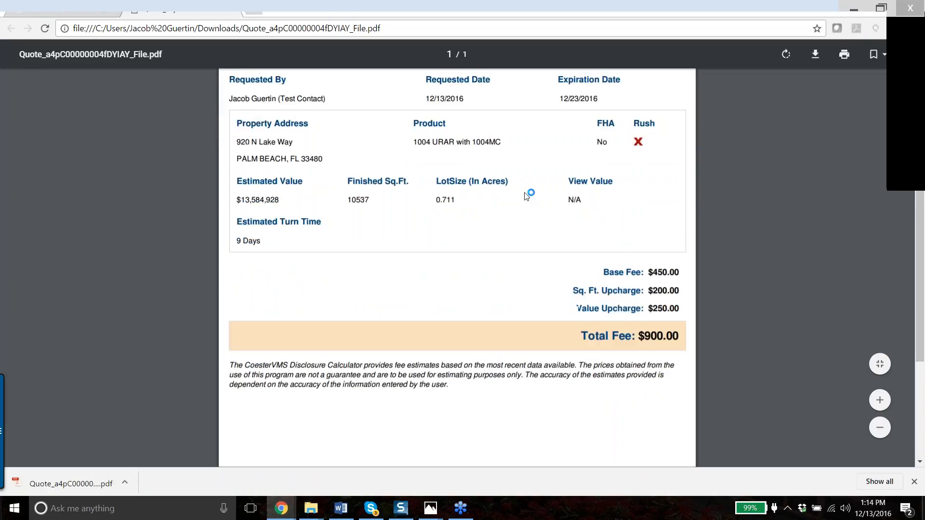
scroll(526, 197, "up", 1)
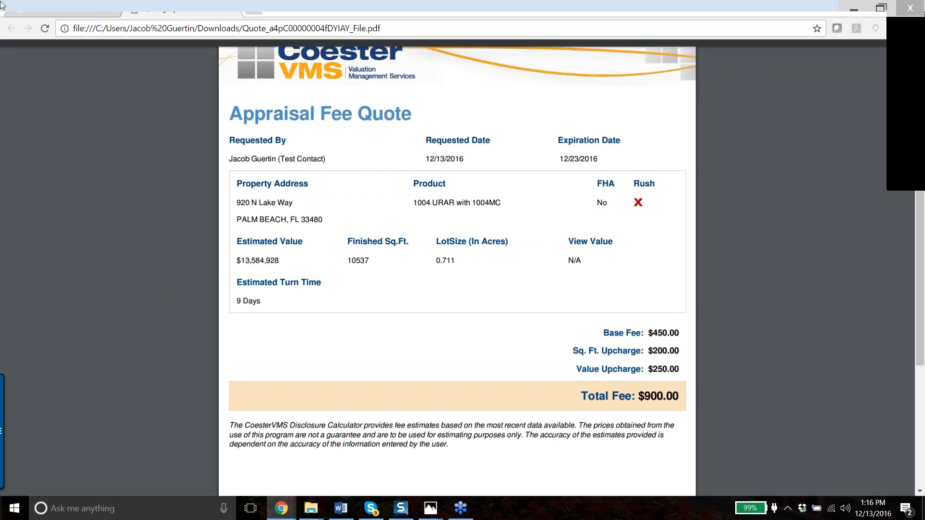
- Return to the CoesterVMS dashboard tab and open the order Pipeline
left_click(63, 10)
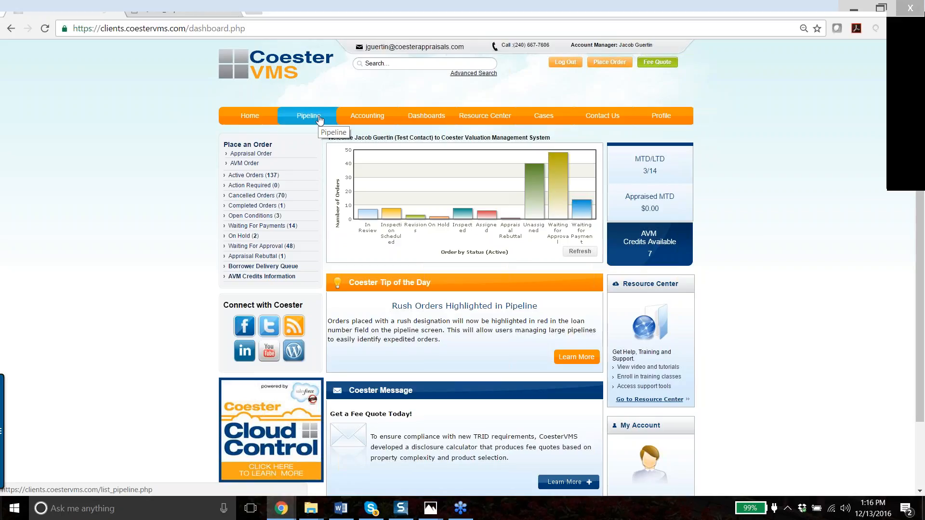
mouse_move(539, 171)
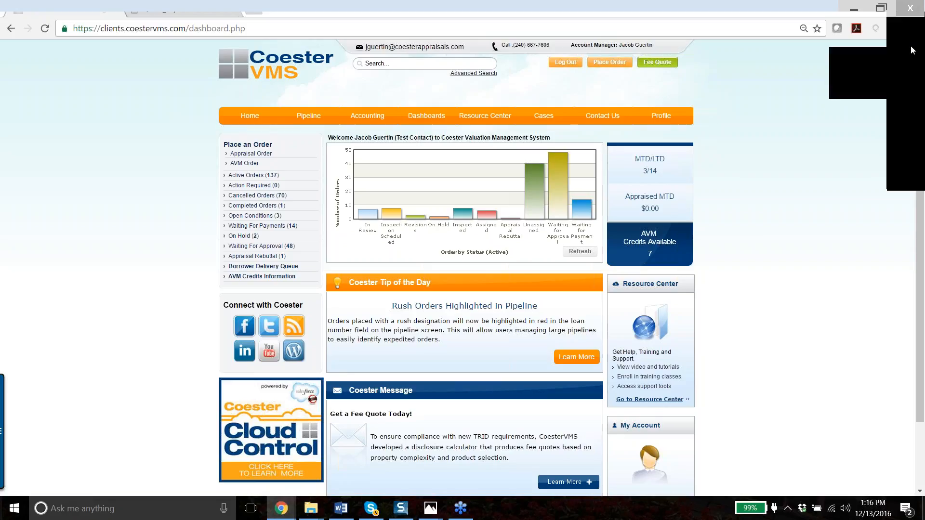
left_click(145, 11)
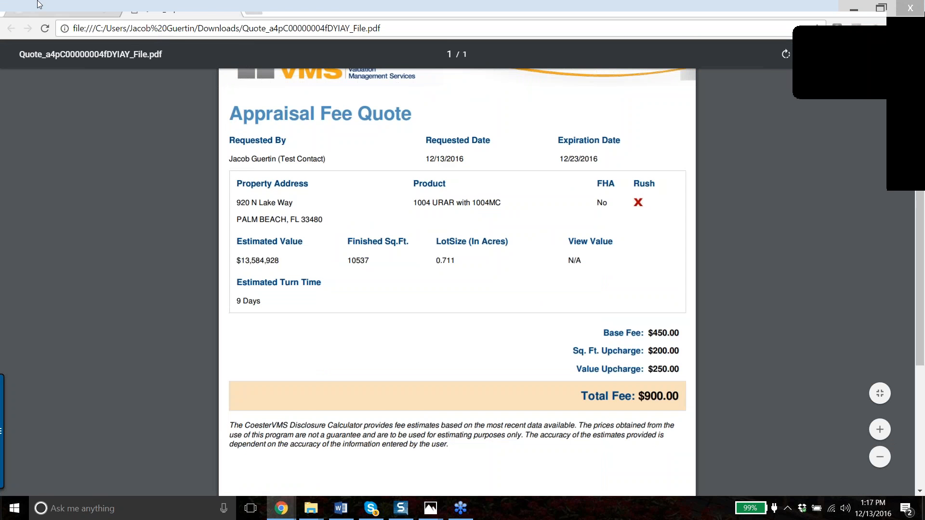
left_click(159, 9)
left_click(166, 8)
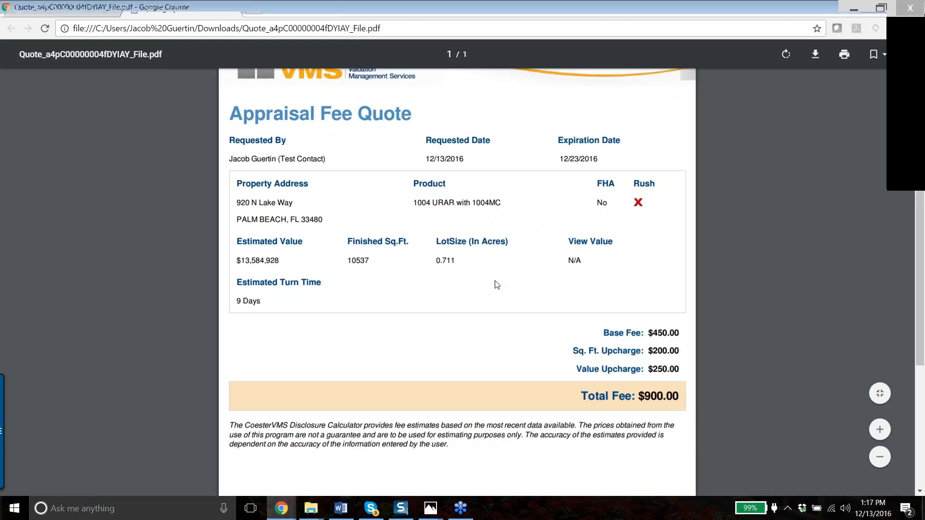
left_click(67, 12)
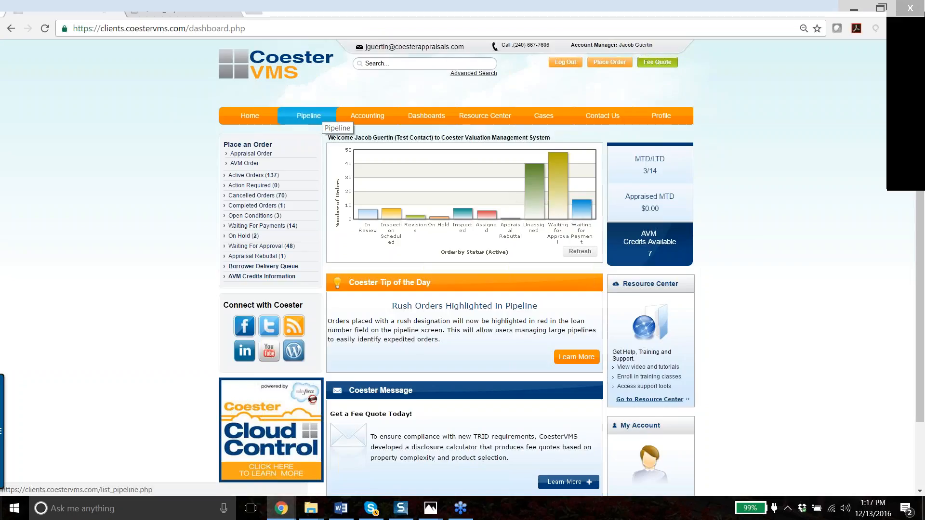
left_click(314, 118)
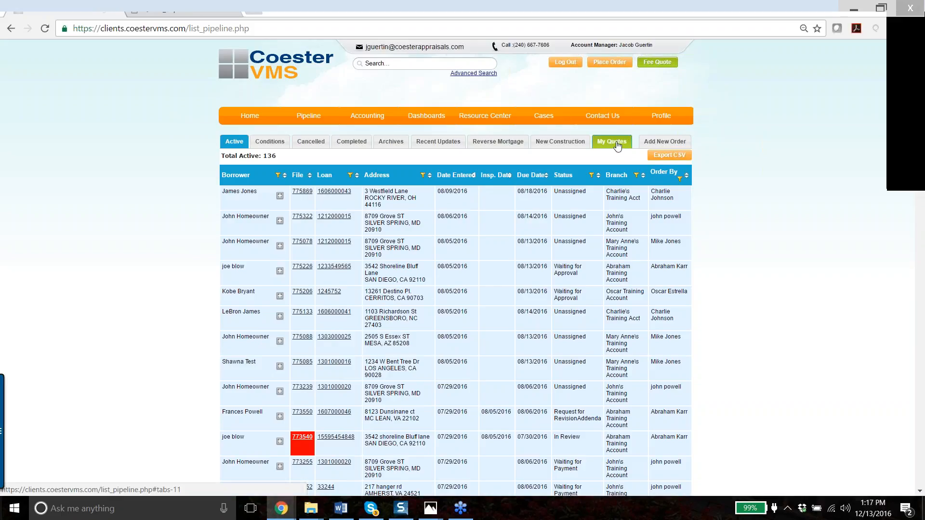
- Show the My Quotes list, with the new $900 quote expiring 12/23/2016 at the top
left_click(617, 143)
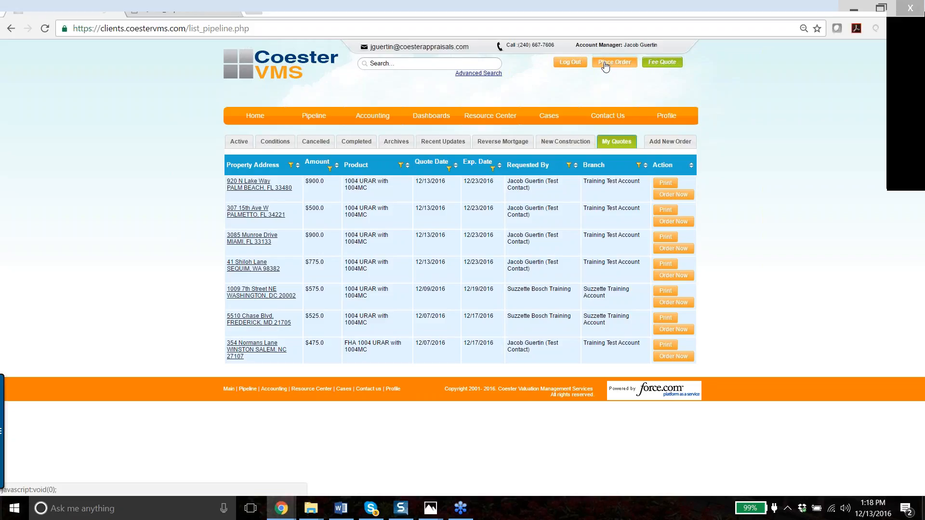
- Start a new appraisal order with loan number 12345, marked as not FHA
left_click(606, 66)
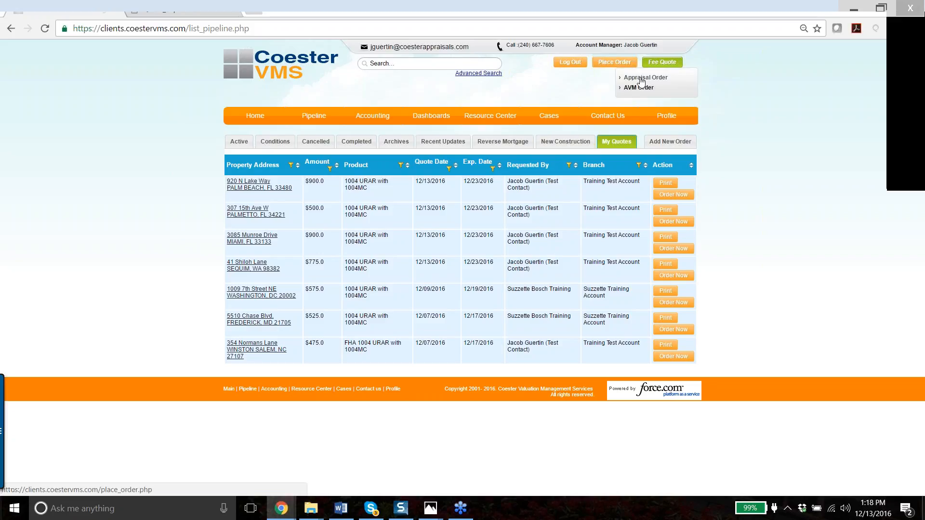
left_click(641, 79)
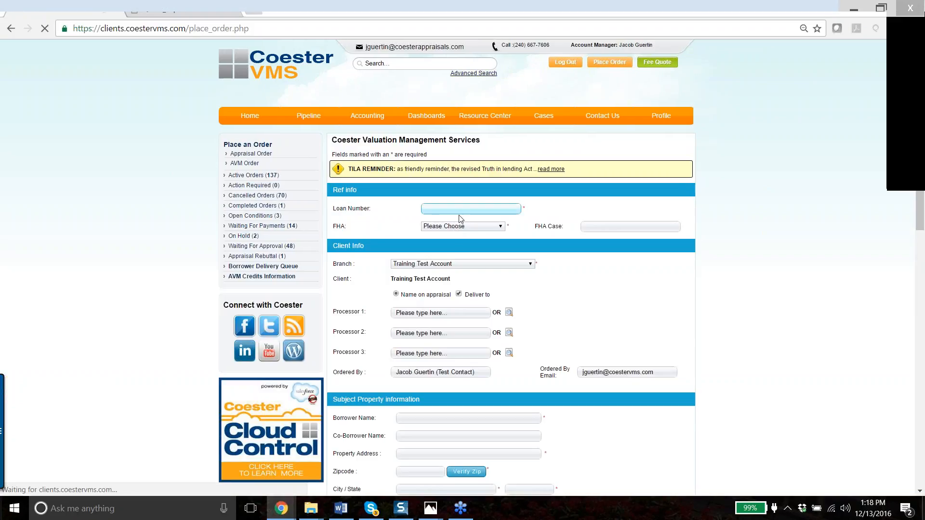
type("12345")
left_click(441, 227)
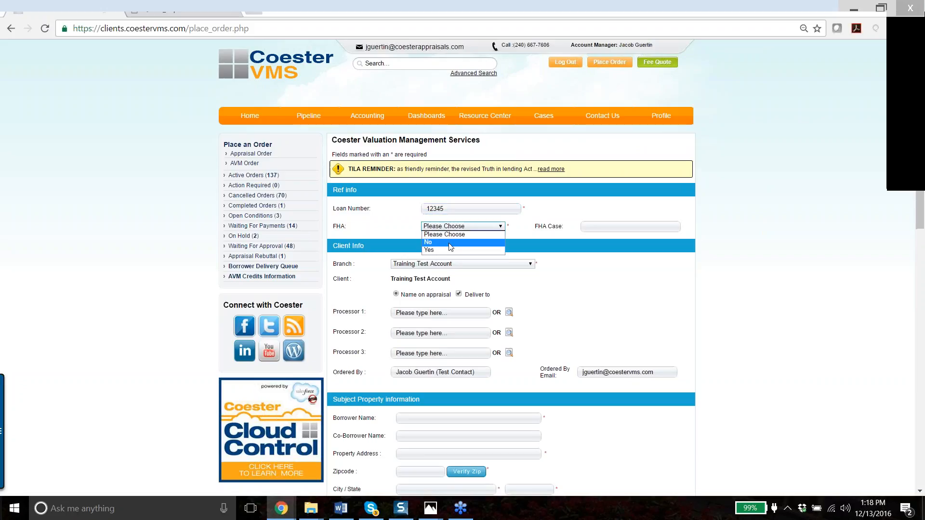
left_click(449, 242)
scroll(449, 242, "down", 1)
scroll(511, 265, "down", 4)
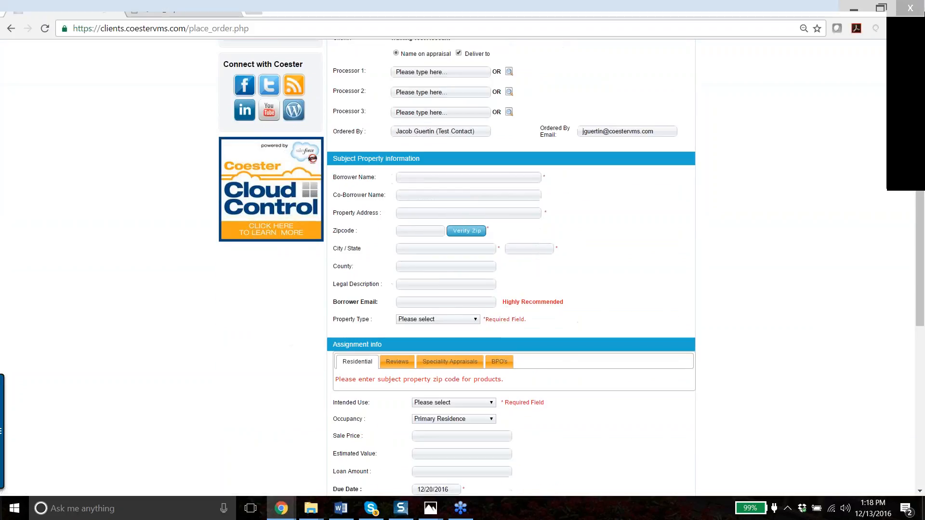
left_click(408, 213)
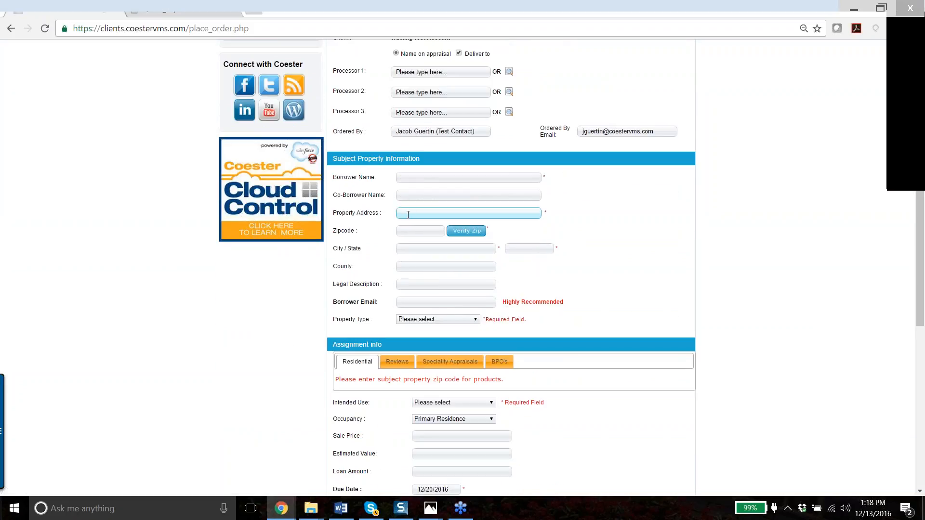
left_click(413, 234)
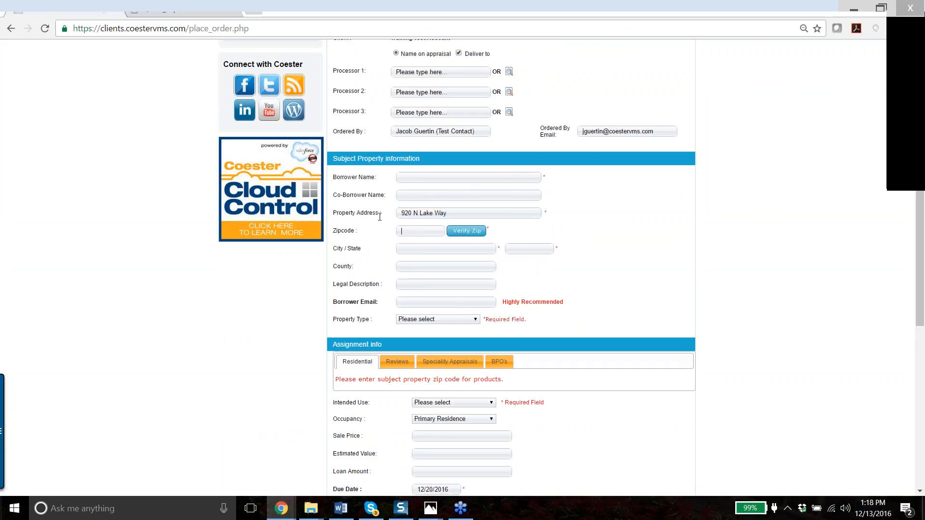
type("33480")
left_click(469, 229)
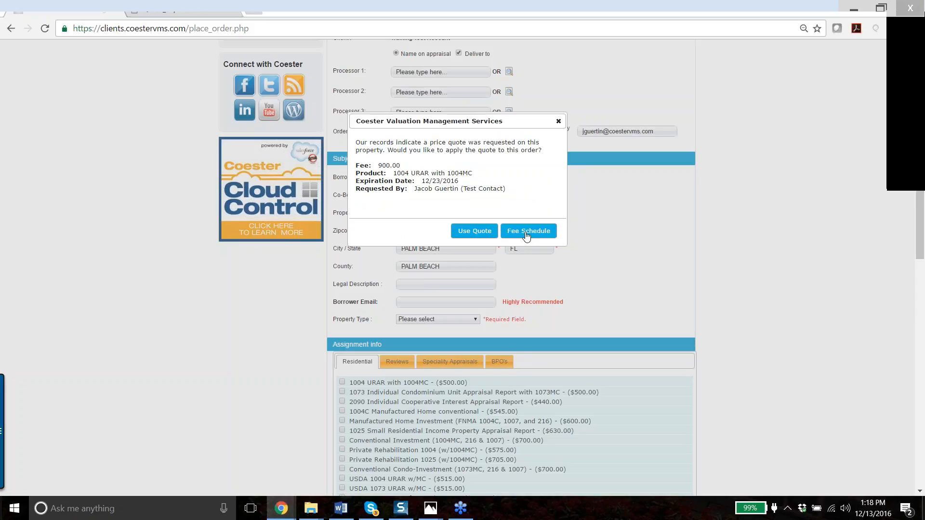
- Apply the saved $900 1004 URAR quote to this order
left_click(475, 233)
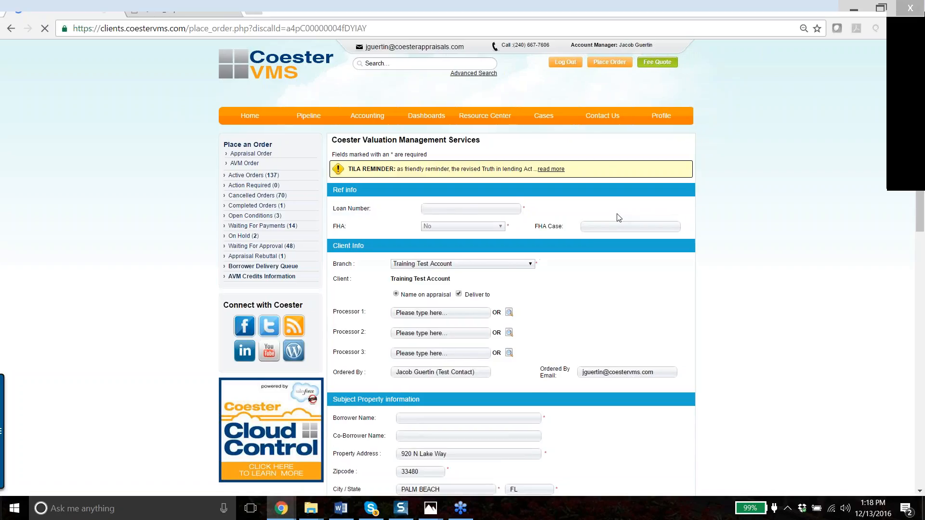
scroll(617, 217, "down", 5)
scroll(609, 220, "down", 3)
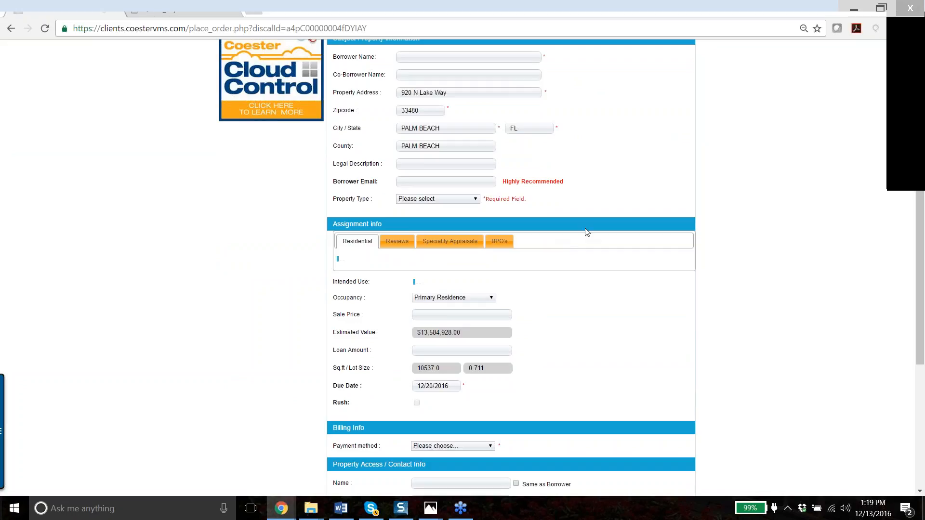
scroll(586, 232, "up", 6)
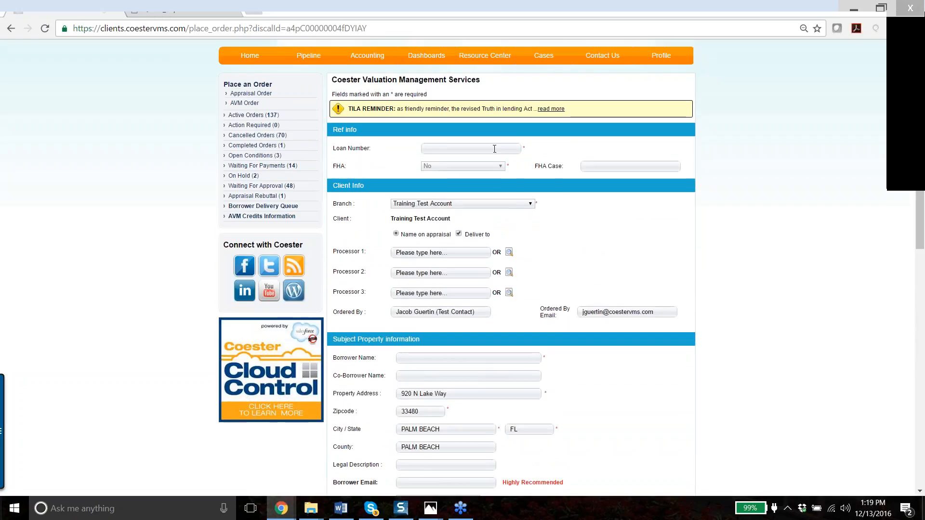
- Review the pre-filled Palm Beach order form and the checked $900 product, then return to the pipeline
left_click(495, 149)
scroll(578, 188, "down", 3)
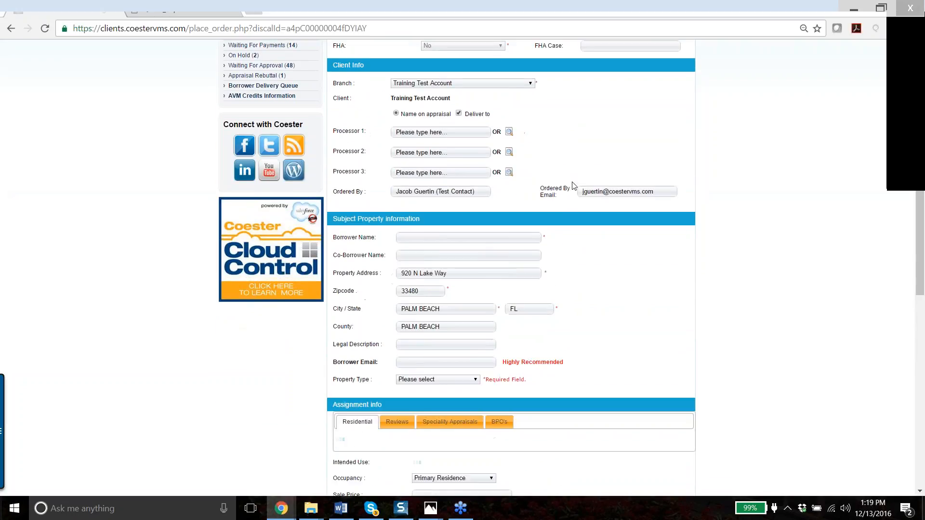
scroll(581, 191, "up", 5)
scroll(581, 191, "up", 1)
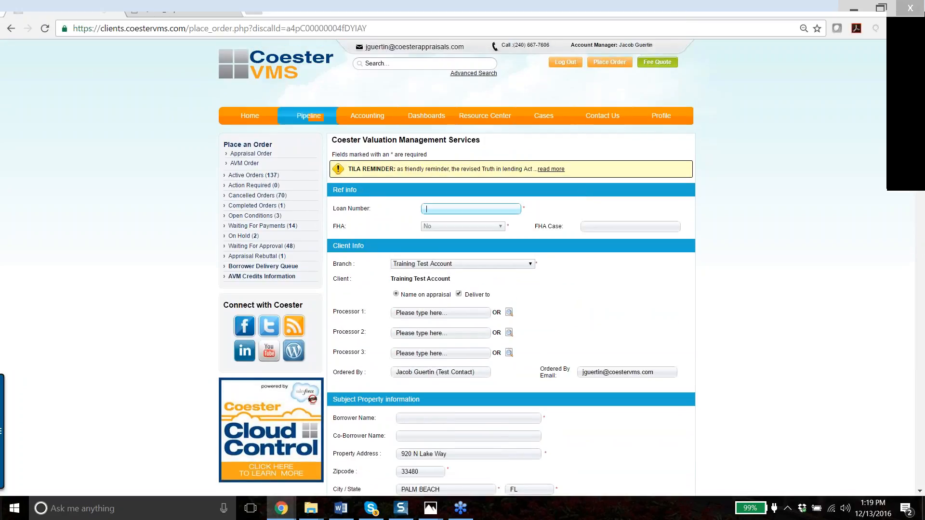
scroll(537, 219, "down", 4)
scroll(537, 220, "down", 3)
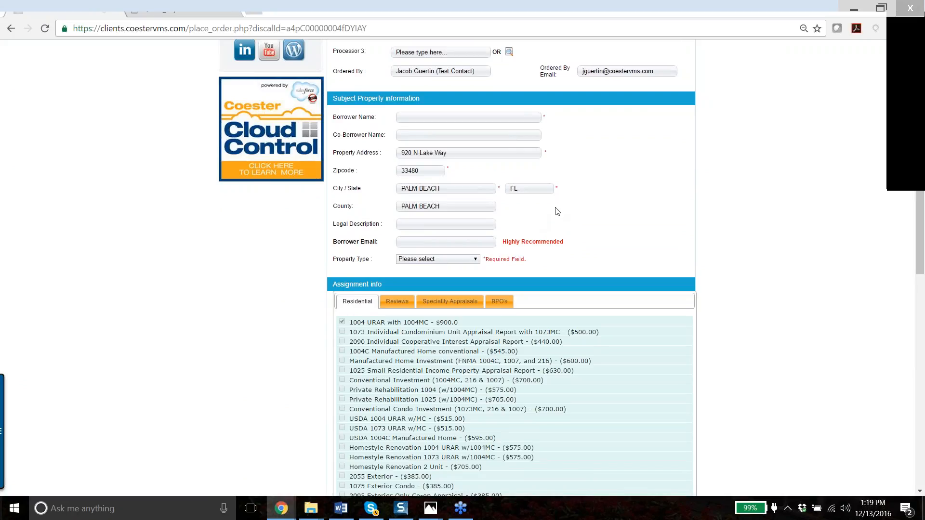
scroll(553, 208, "up", 6)
left_click(297, 119)
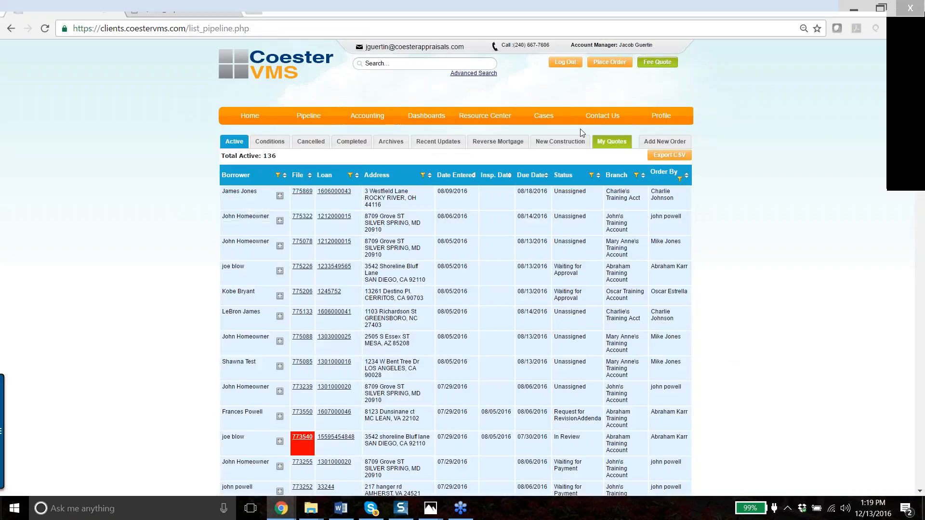
left_click(611, 142)
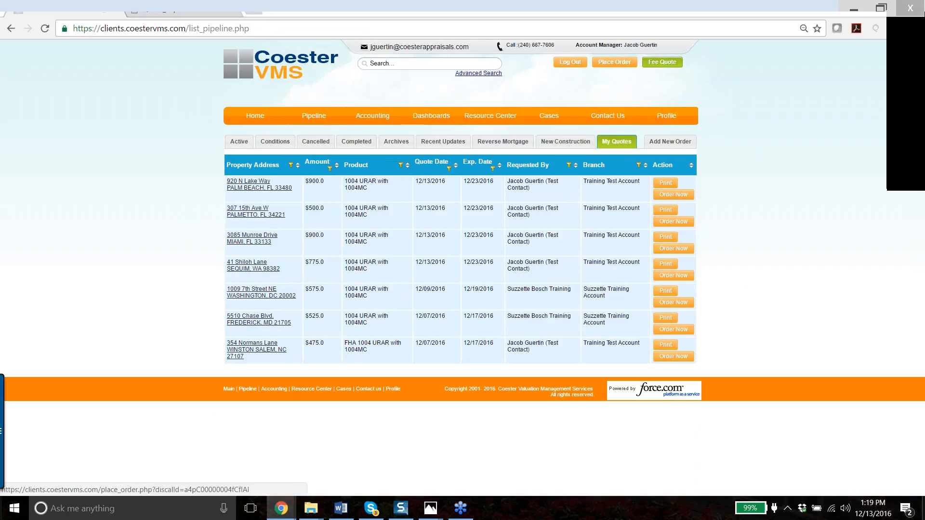
left_click(676, 248)
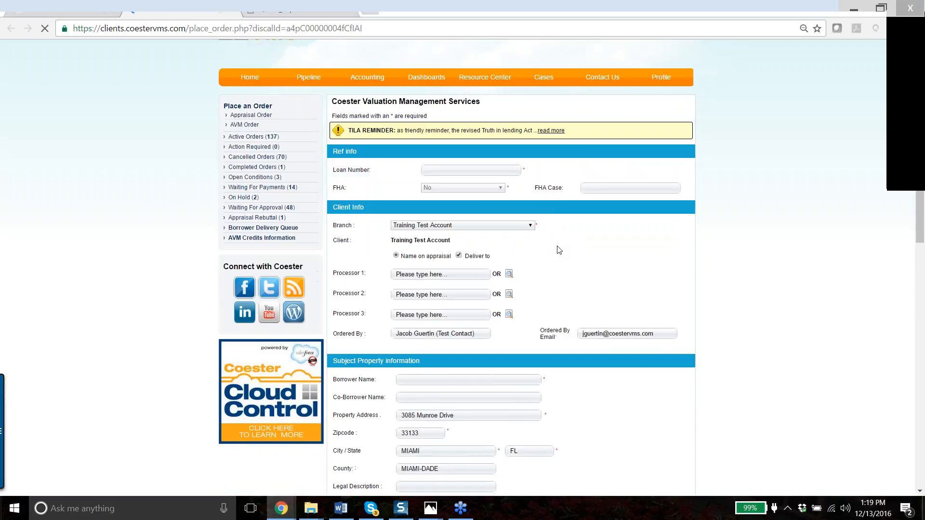
scroll(558, 243, "down", 5)
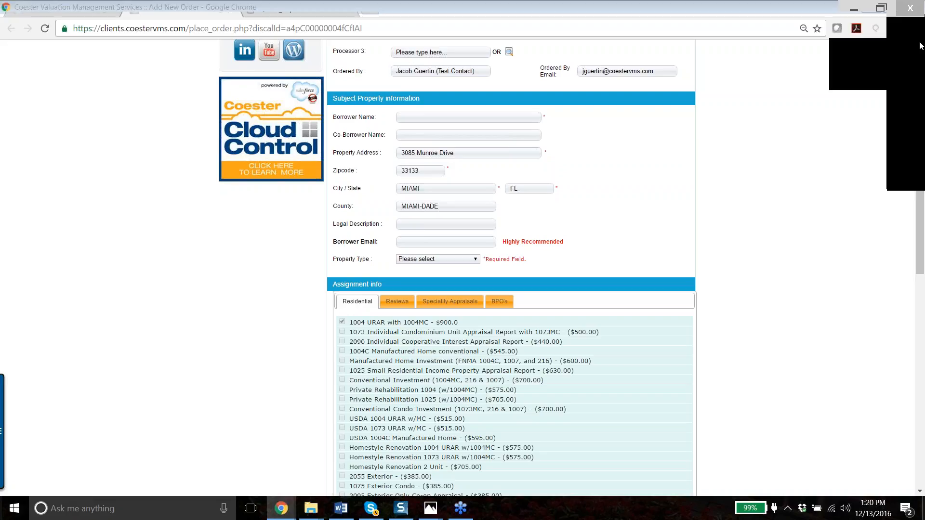
- Review the pre-filled Miami FL 33133 address and the checked 1004 URAR $900.0 product
left_click(921, 46)
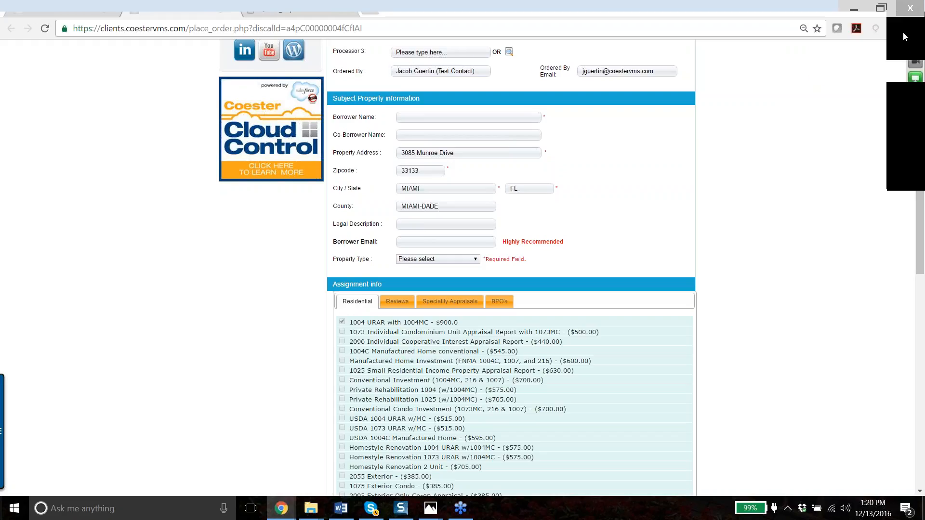
scroll(810, 127, "up", 3)
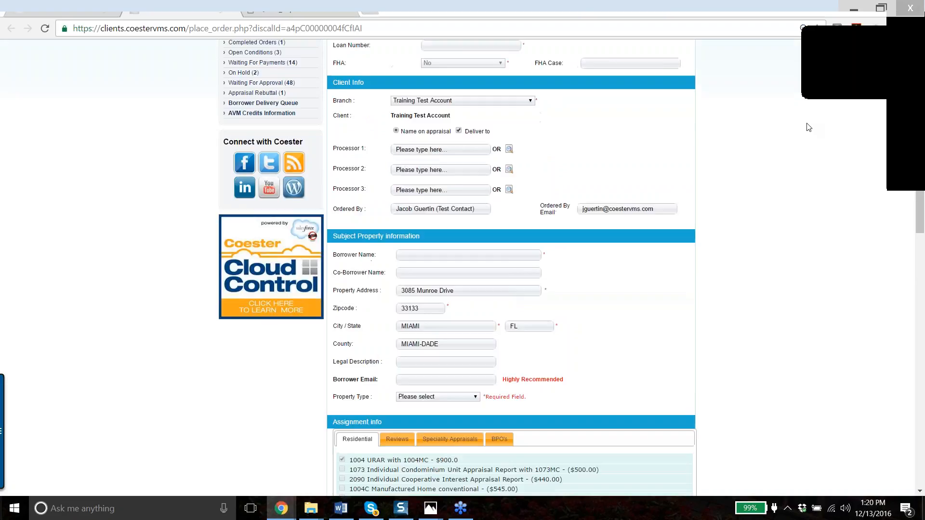
scroll(809, 128, "up", 1)
scroll(809, 127, "down", 4)
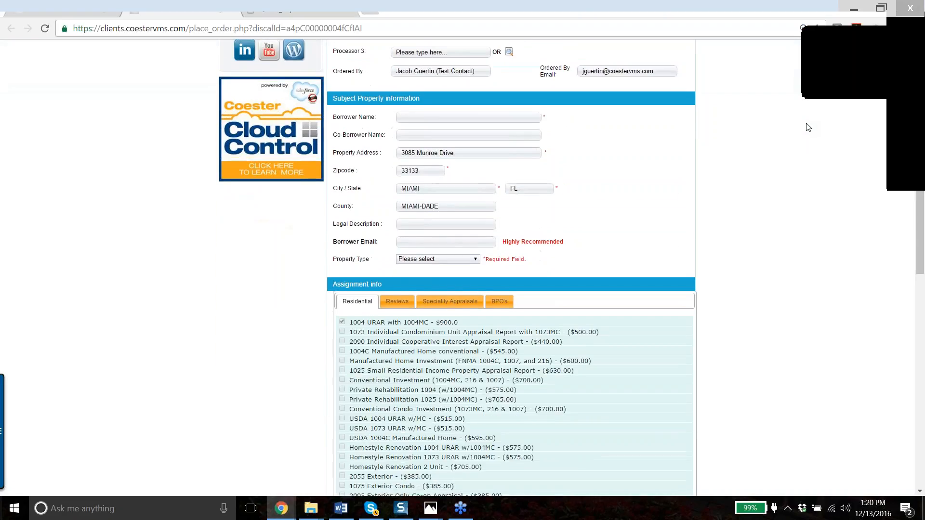
scroll(807, 127, "up", 7)
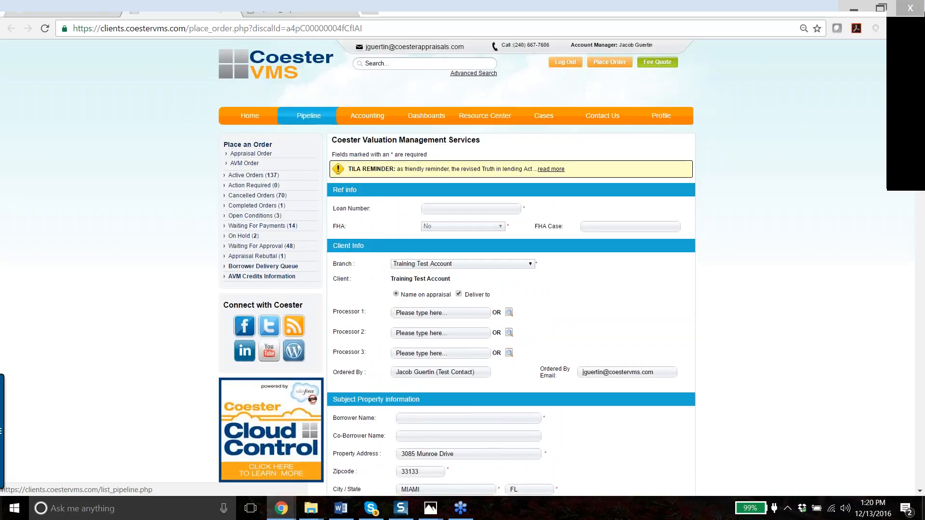
scroll(311, 120, "down", 1)
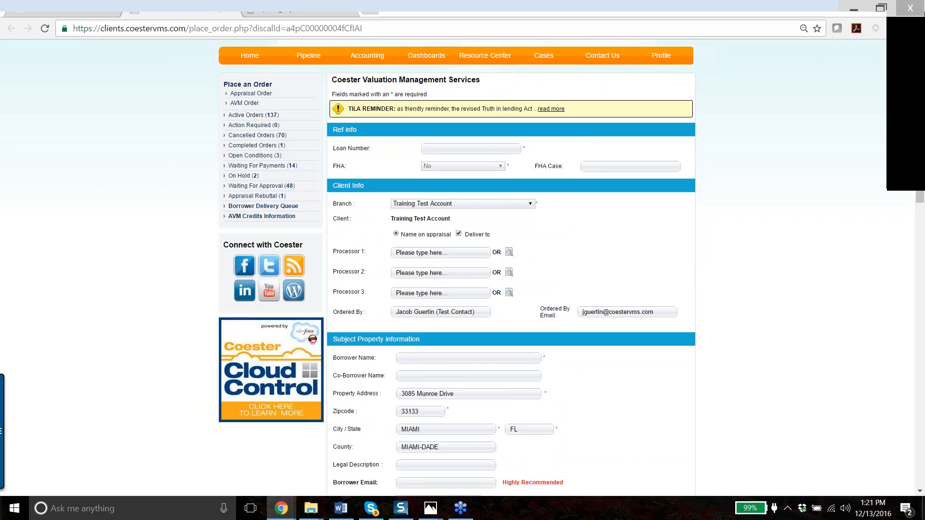
scroll(743, 135, "up", 1)
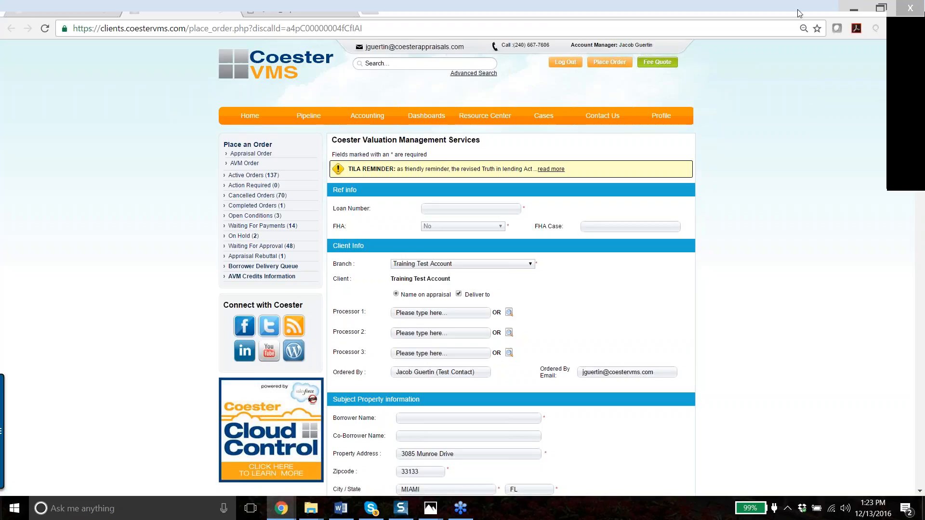
left_click(372, 509)
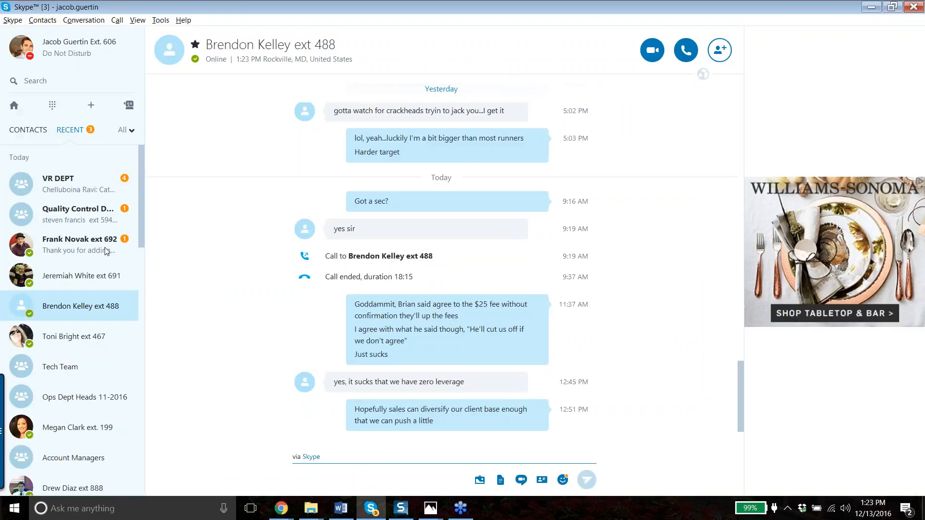
left_click(106, 250)
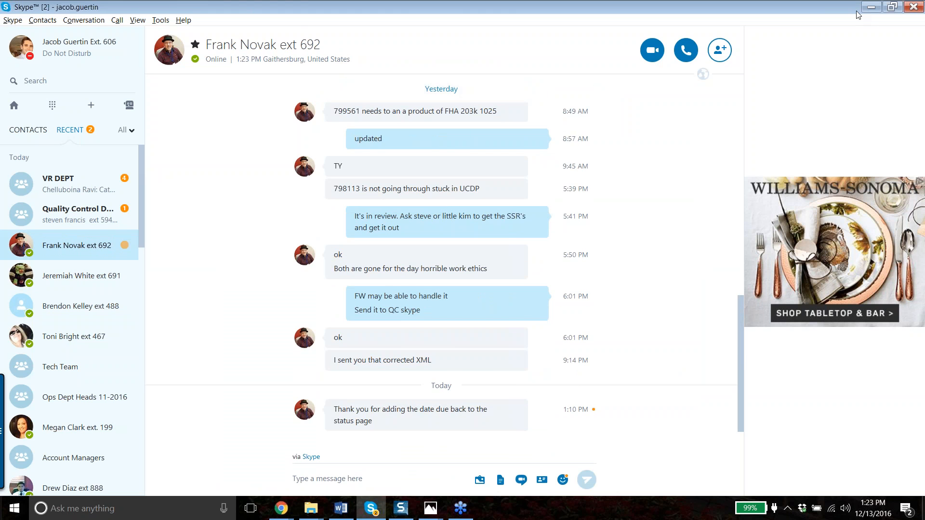
left_click(871, 7)
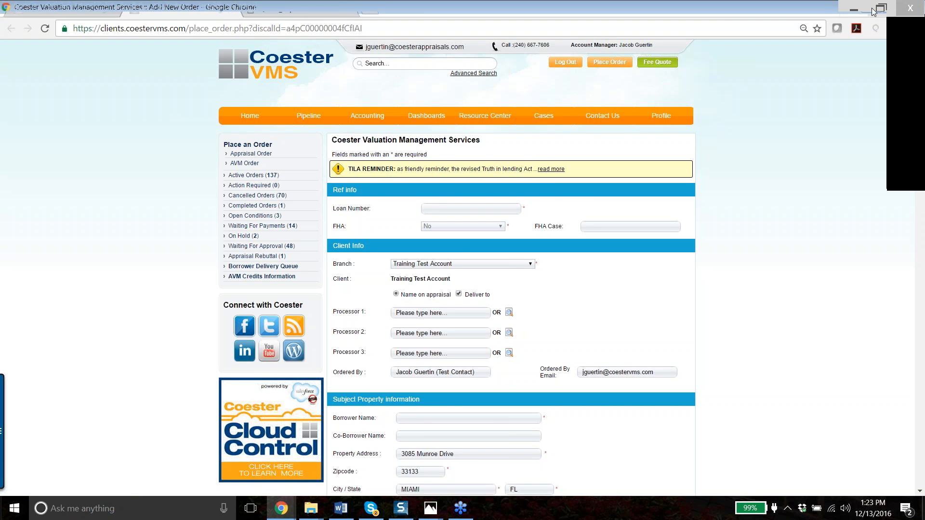
left_click(874, 8)
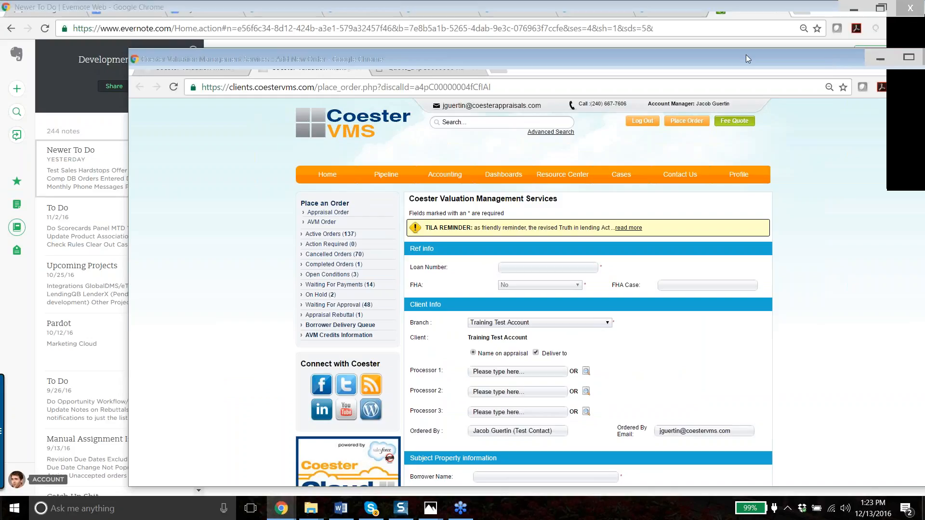
left_click_drag(730, 54, 587, 38)
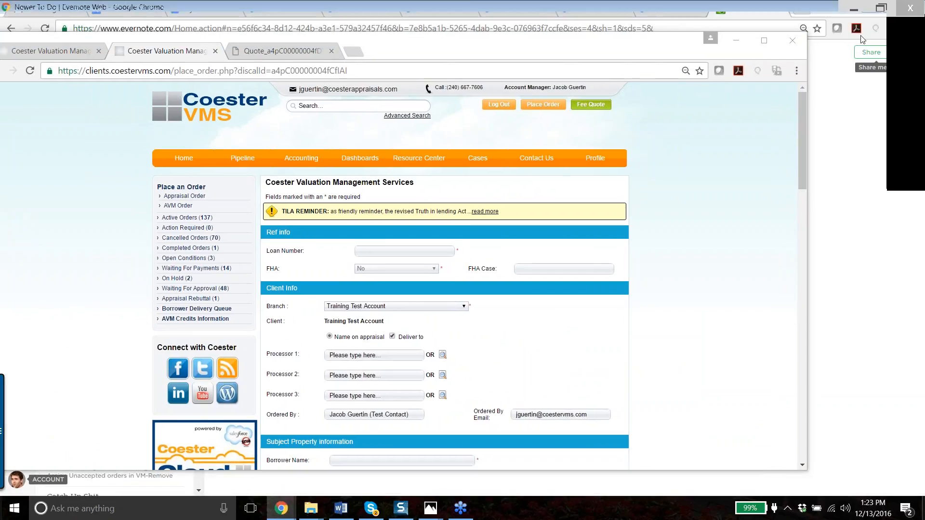
left_click(861, 38)
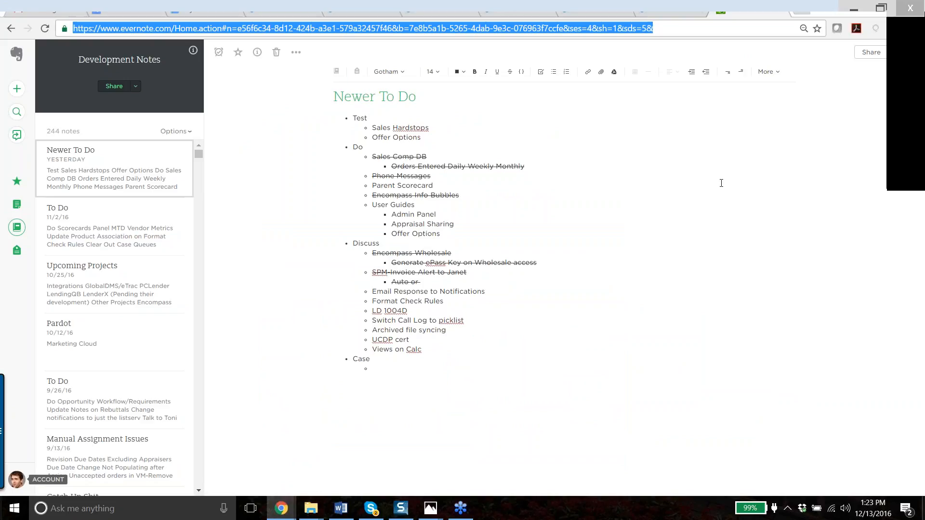
key("alt+Tab")
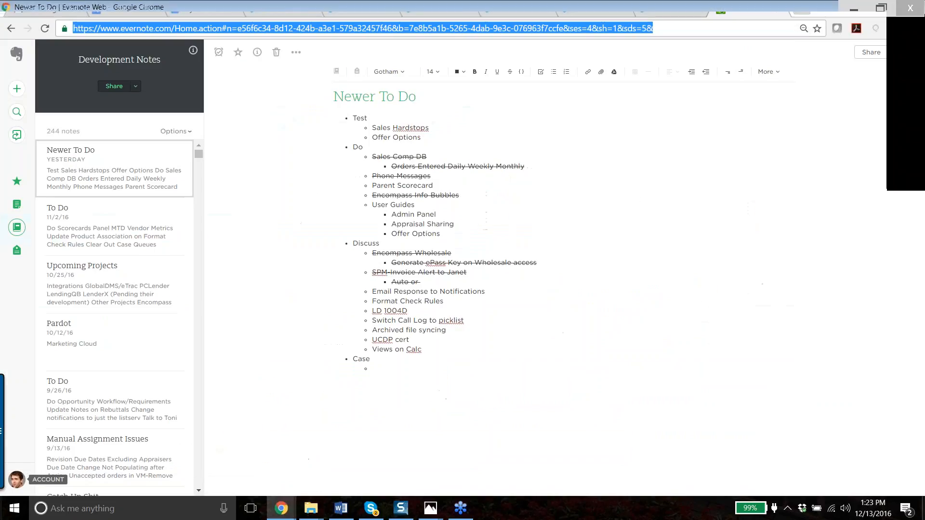
key("BackSpace")
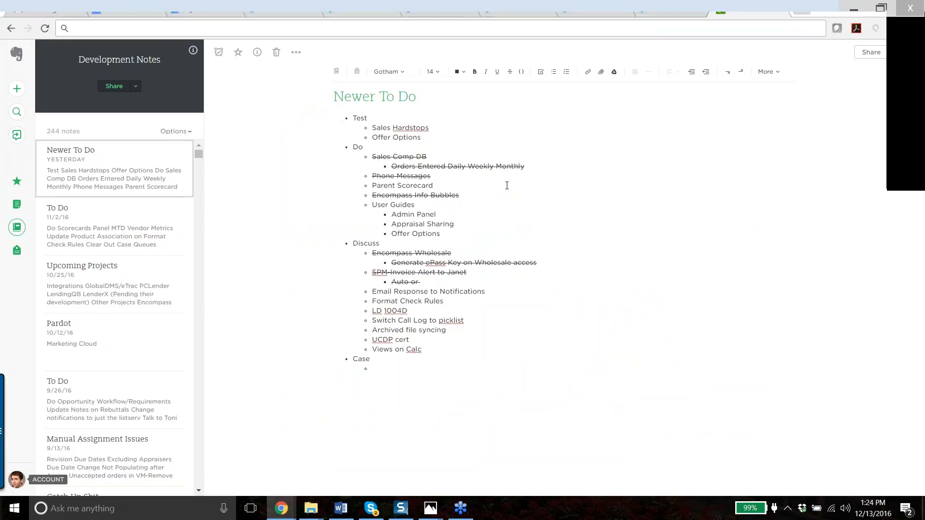
key("alt+Tab")
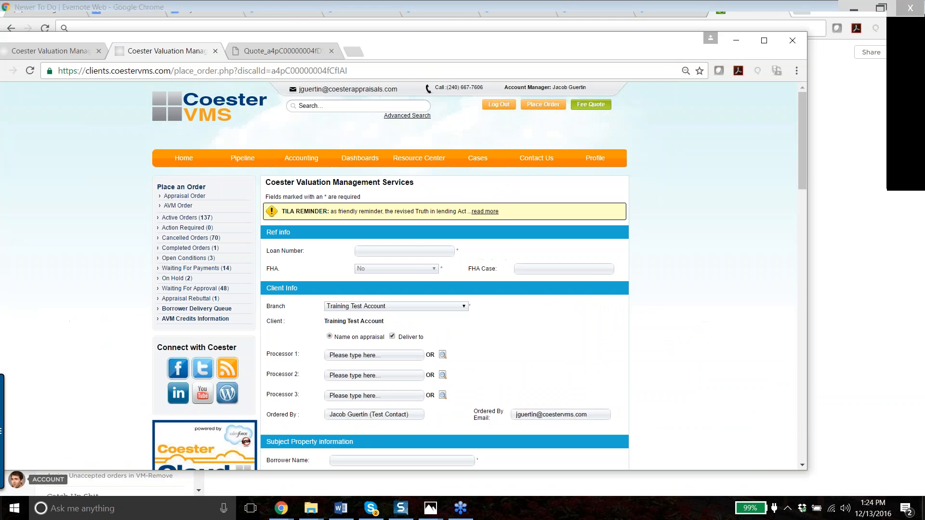
left_click(764, 40)
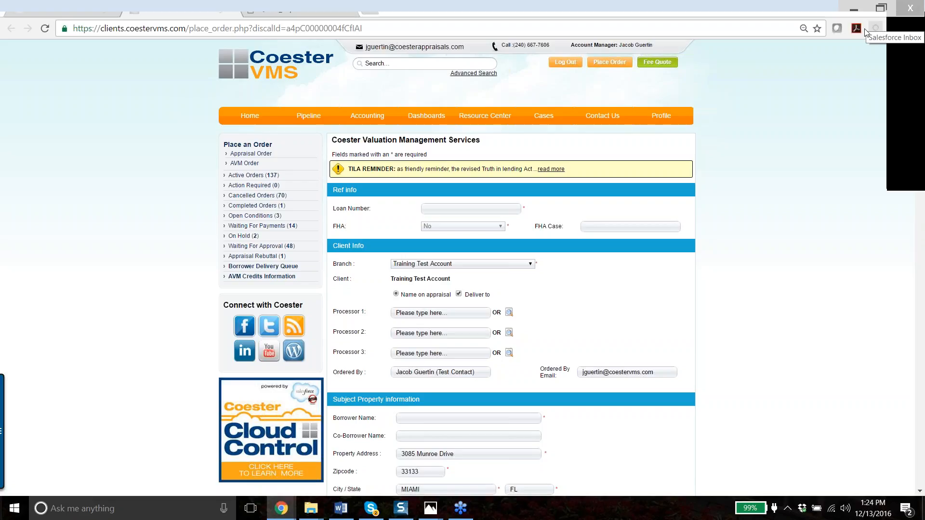
scroll(528, 139, "down", 3)
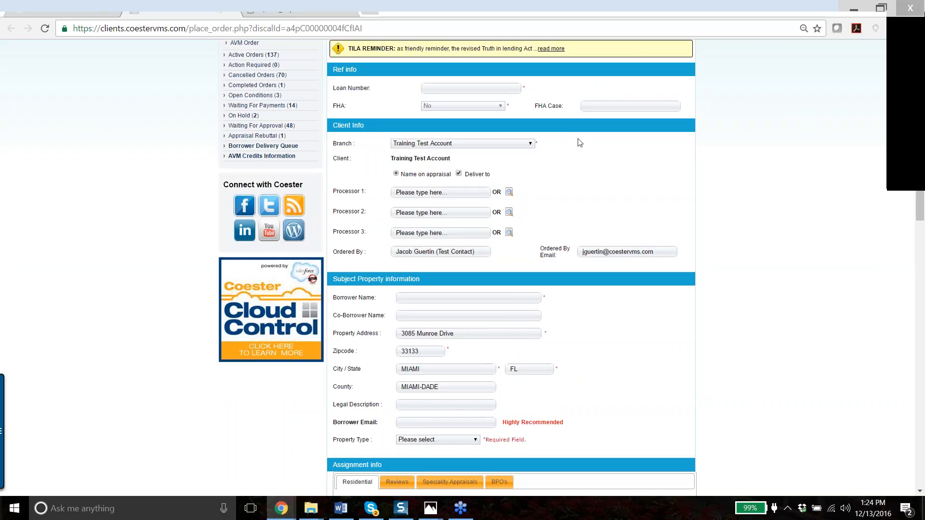
scroll(581, 124, "down", 3)
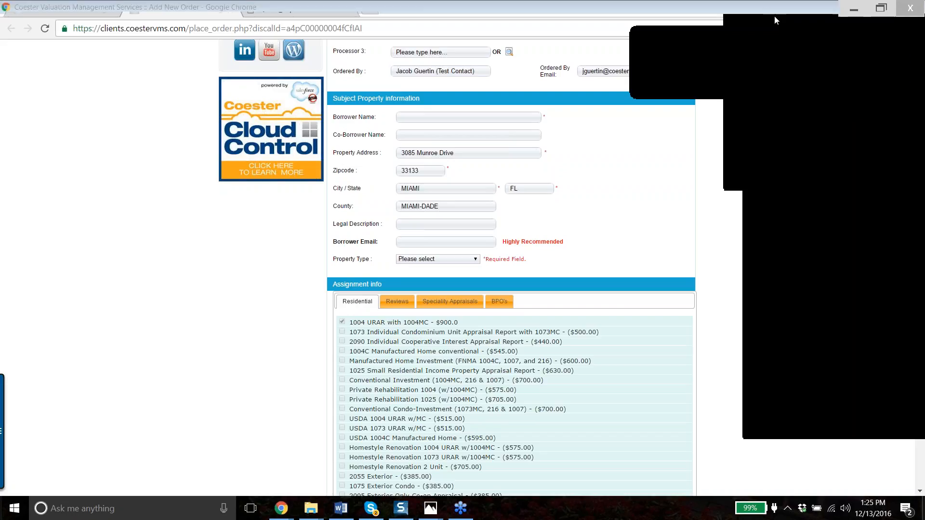
left_click(806, 111)
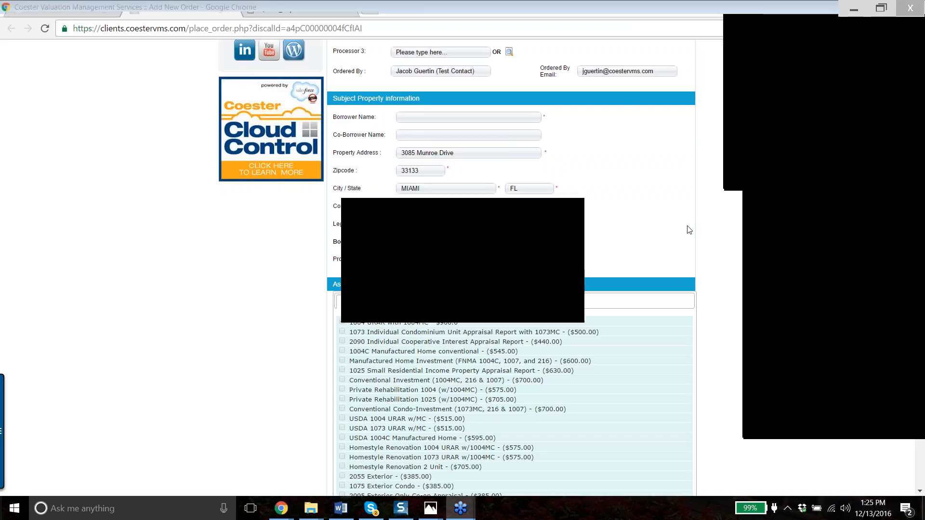